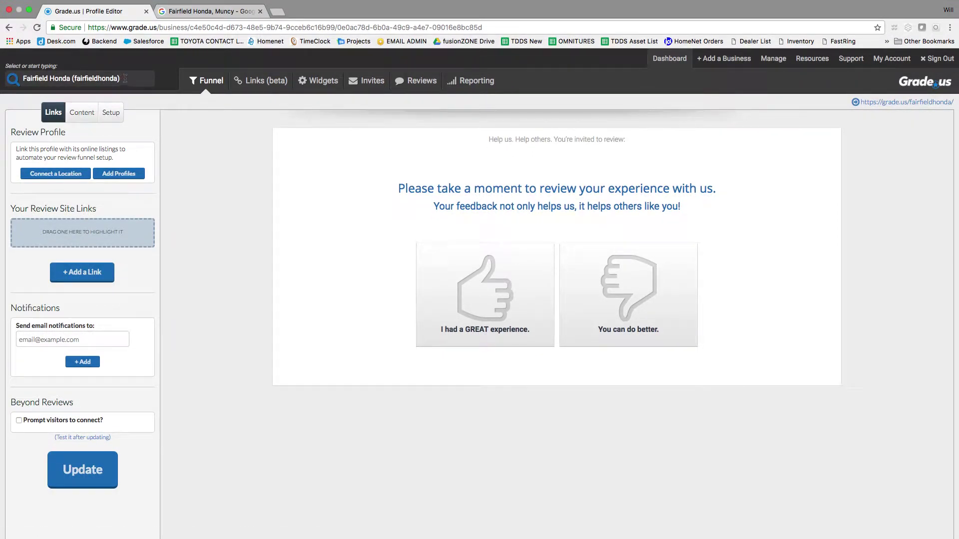
Start connecting a new location and begin entering the business name Fairfield Honda.
{"action": "left_click", "coordinate": [21, 76]}
{"action": "left_click", "coordinate": [78, 174]}
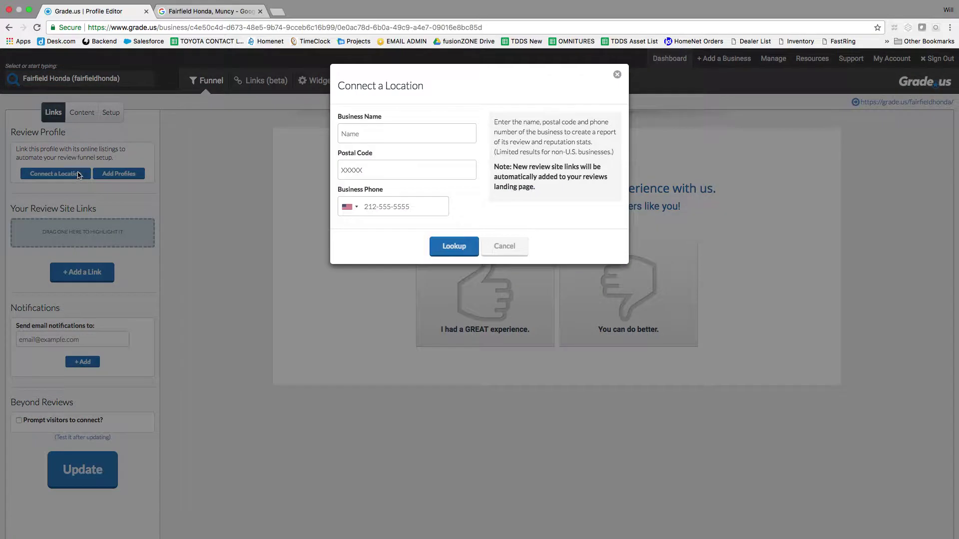
{"action": "left_click", "coordinate": [402, 134]}
{"action": "type", "text": "Fairfield Honda"}
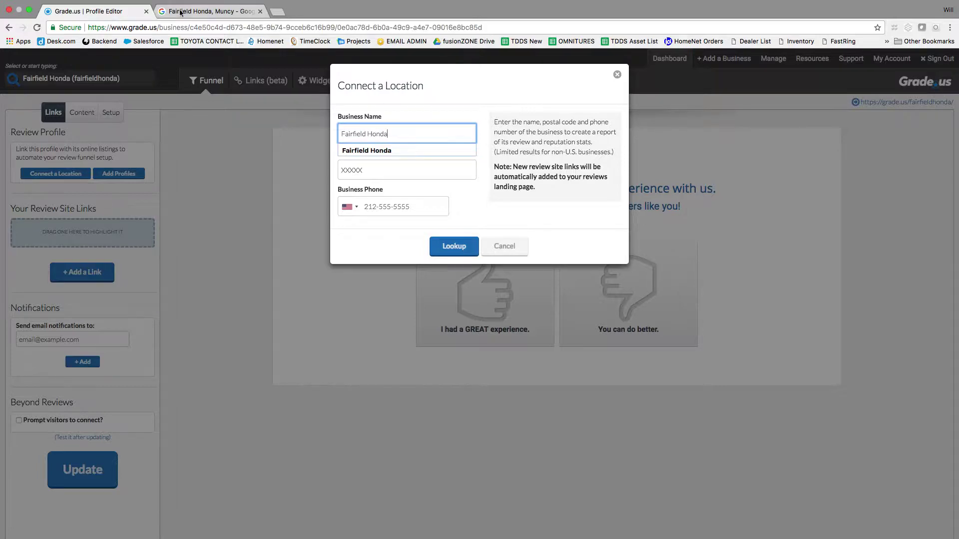
Copy ZIP code 17756 from the Google results into the lookup's postal code field.
{"action": "left_click", "coordinate": [213, 11]}
{"action": "left_click_drag", "start_coordinate": [560, 286], "coordinate": [542, 285]}
{"action": "right_click", "coordinate": [544, 283]}
{"action": "left_click", "coordinate": [565, 302]}
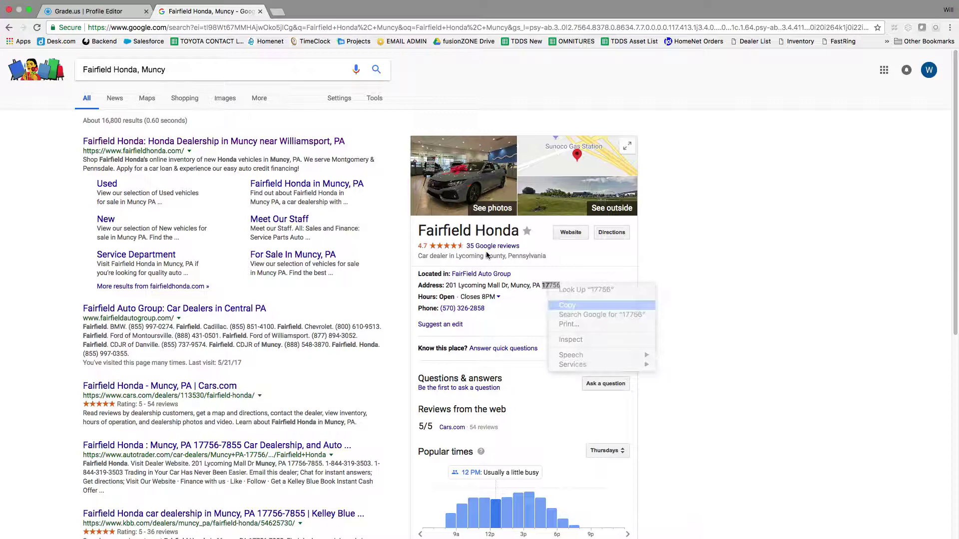
{"action": "left_click", "coordinate": [85, 11]}
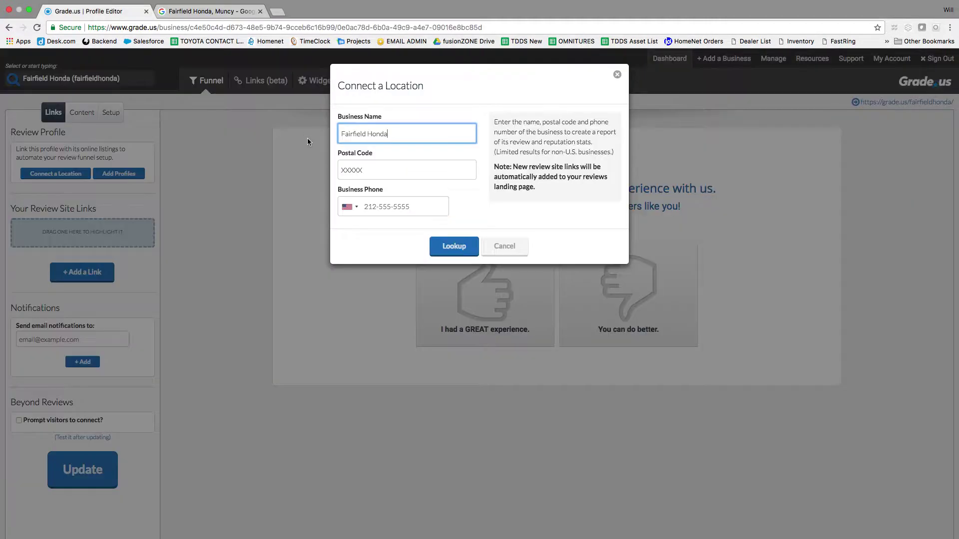
{"action": "left_click", "coordinate": [386, 170]}
{"action": "key", "text": "super+v"}
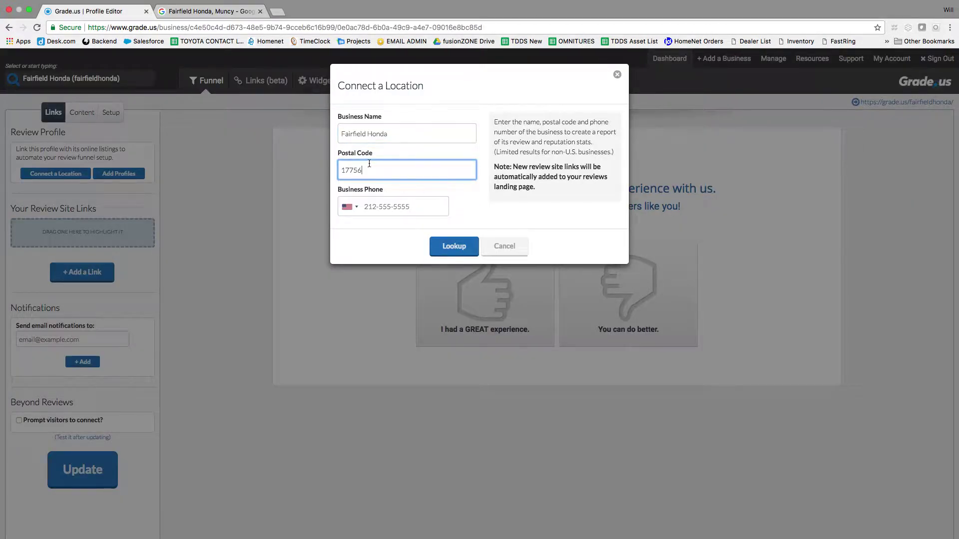
Copy the dealership's phone number from Google into the lookup's phone field.
{"action": "left_click", "coordinate": [212, 11]}
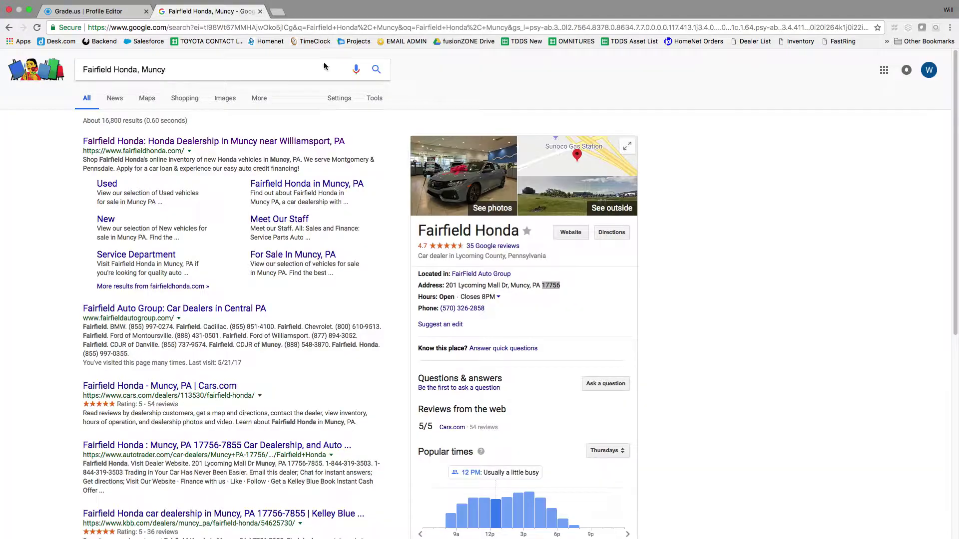
{"action": "left_click_drag", "start_coordinate": [485, 308], "coordinate": [441, 308]}
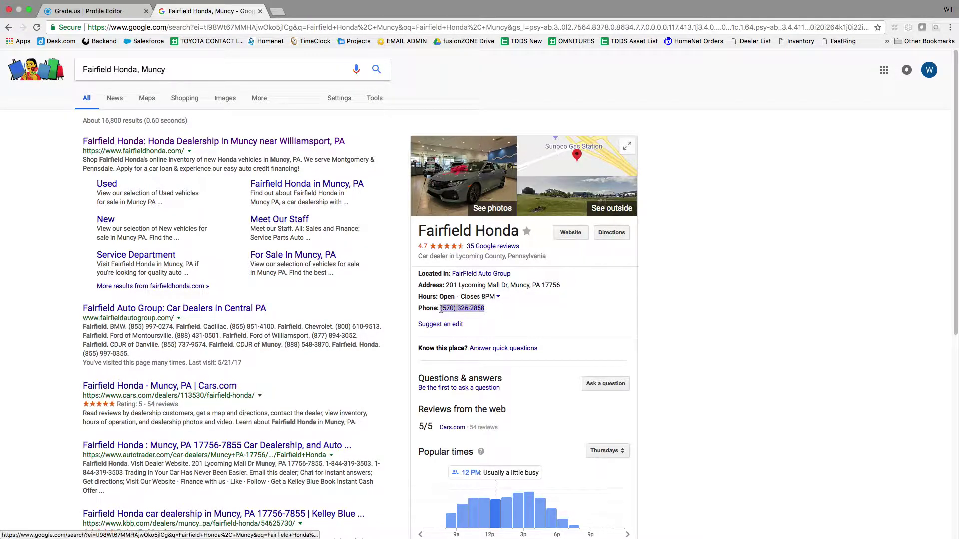
{"action": "right_click", "coordinate": [470, 306]}
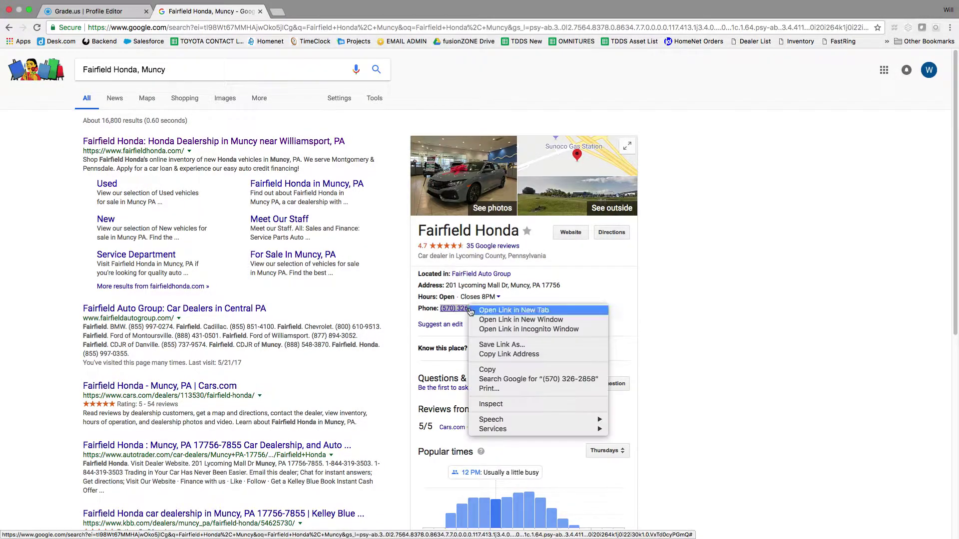
{"action": "left_click", "coordinate": [487, 370]}
{"action": "left_click", "coordinate": [125, 11]}
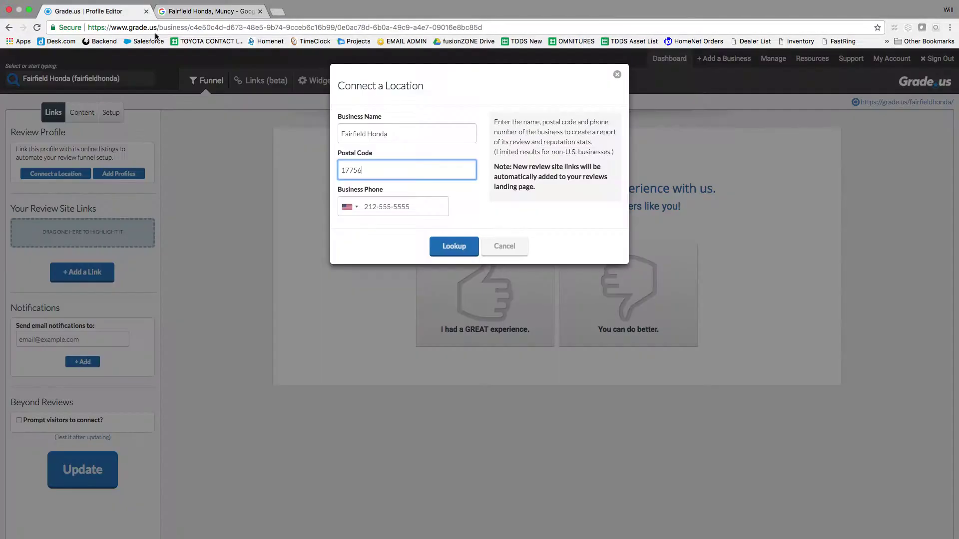
{"action": "left_click", "coordinate": [379, 207]}
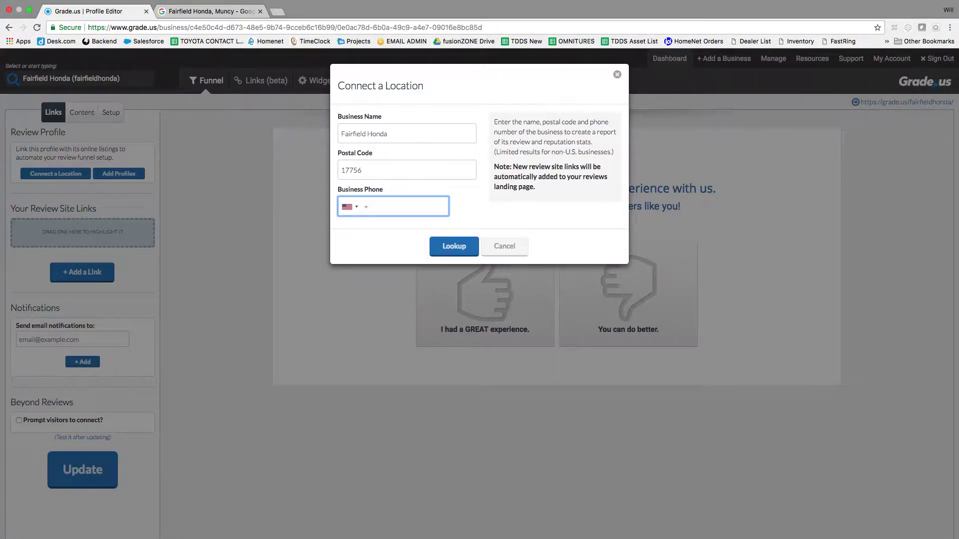
{"action": "key", "text": "super+v"}
Run the lookup and keep only the Facebook, Google and Yelp listings checked, closing the Facebook tab.
{"action": "left_click", "coordinate": [465, 246]}
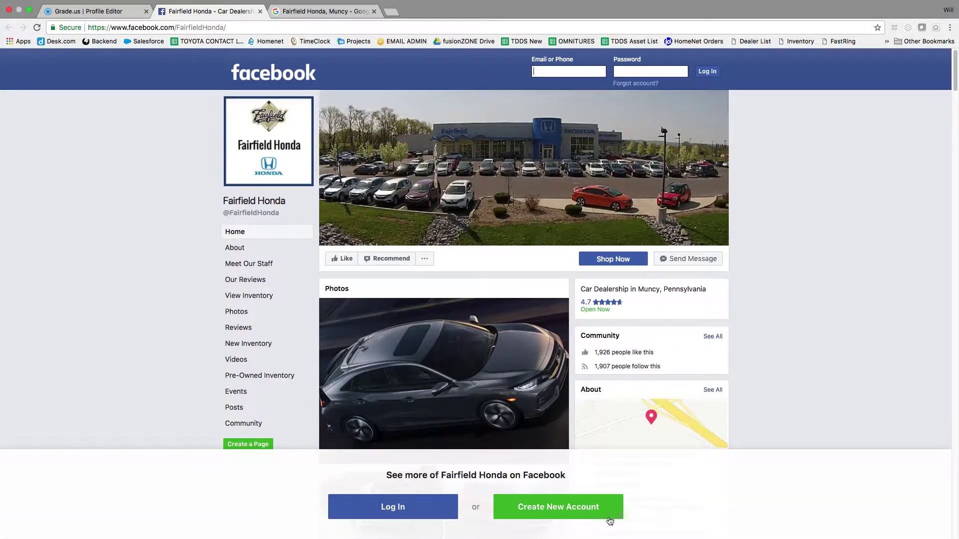
{"action": "scroll", "coordinate": [728, 381], "scroll_direction": "down", "scroll_amount": 3}
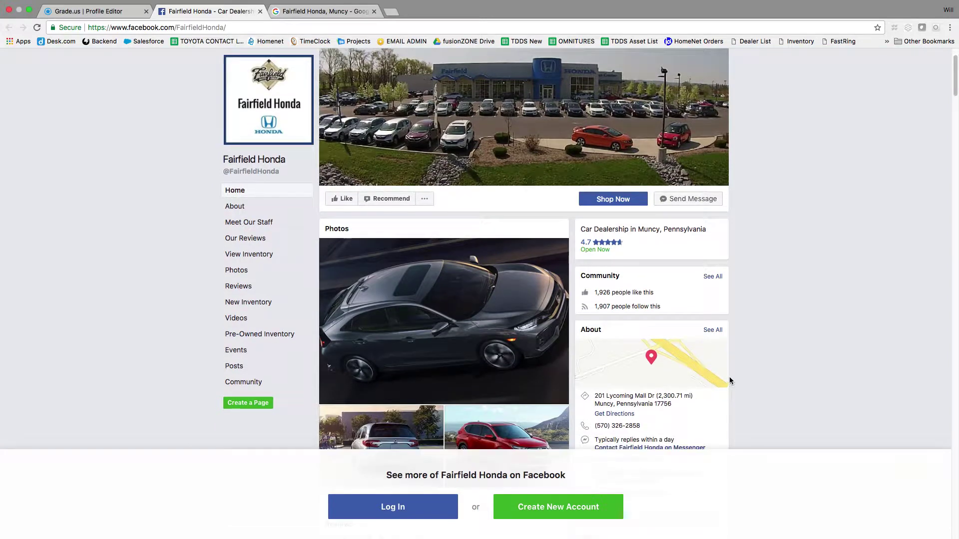
{"action": "left_click", "coordinate": [260, 11]}
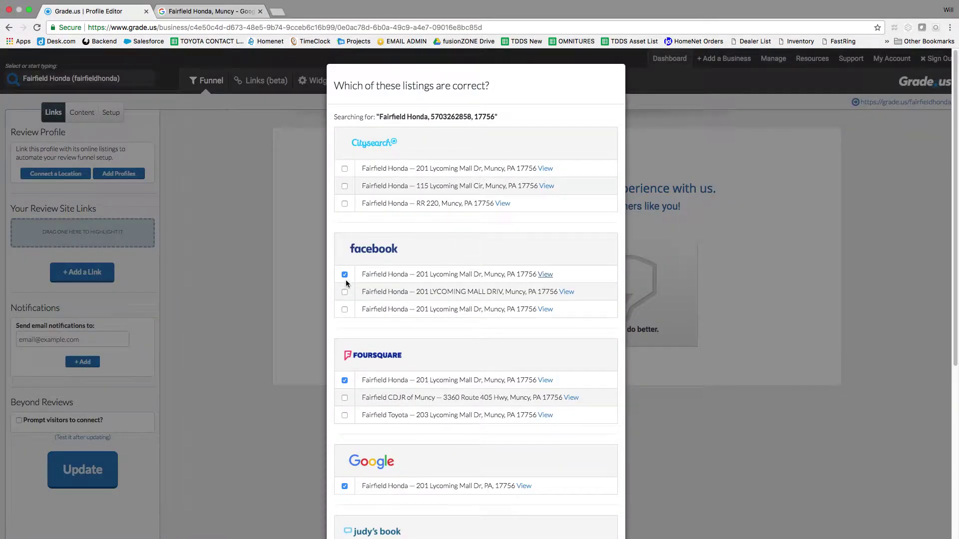
{"action": "scroll", "coordinate": [362, 325], "scroll_direction": "down", "scroll_amount": 1}
{"action": "scroll", "coordinate": [347, 365], "scroll_direction": "down", "scroll_amount": 4}
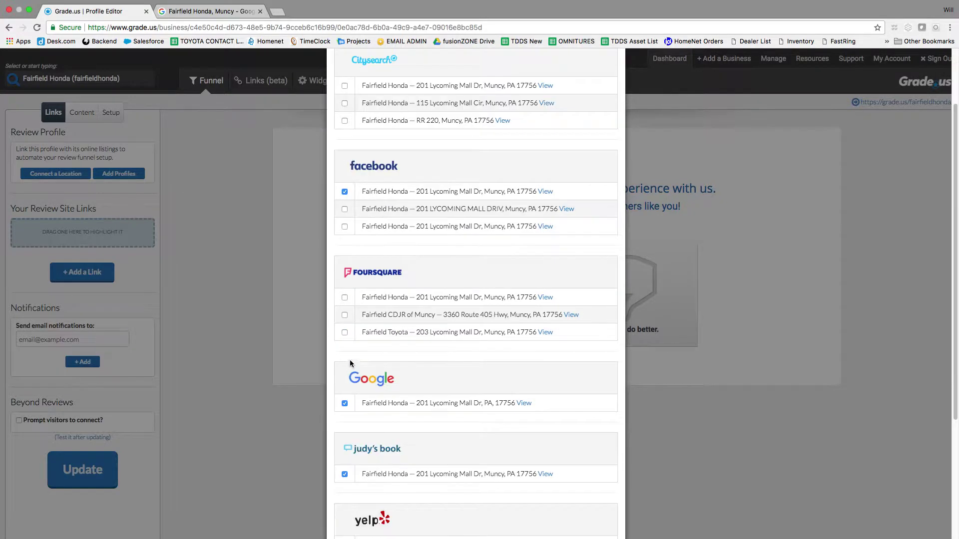
{"action": "scroll", "coordinate": [397, 415], "scroll_direction": "down", "scroll_amount": 7}
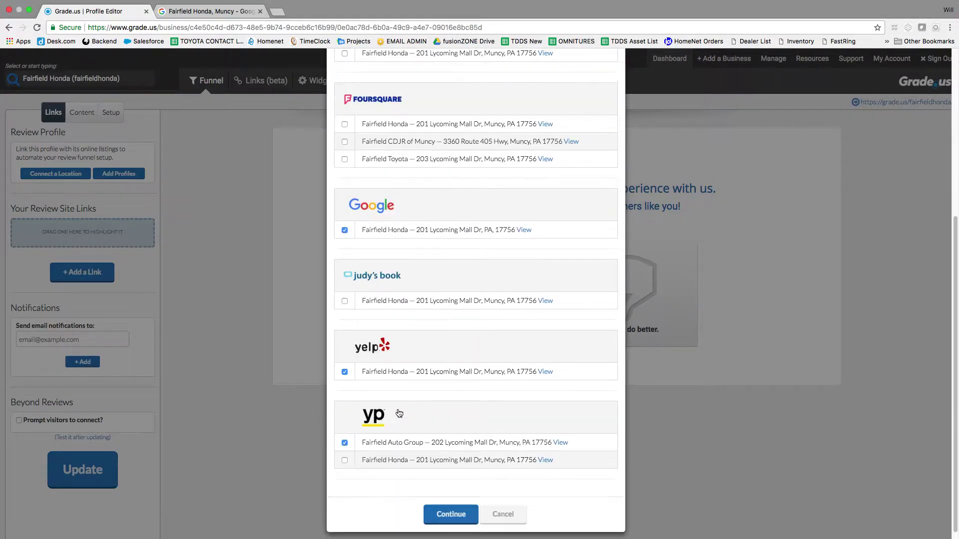
Continue with the selected listings so Google, Facebook and Yelp populate as review site links.
{"action": "left_click", "coordinate": [468, 522]}
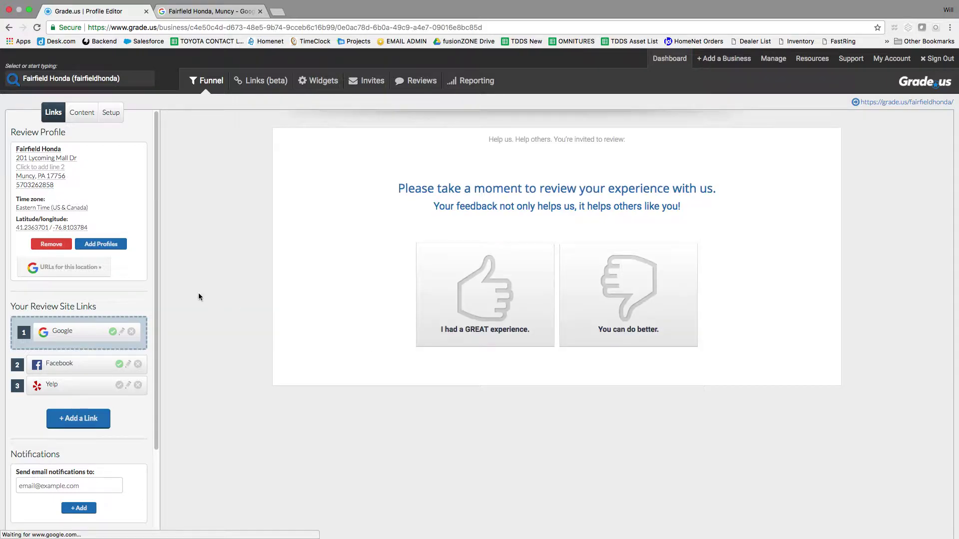
Copy the location's Google 5-Star Review URL.
{"action": "left_click", "coordinate": [97, 273]}
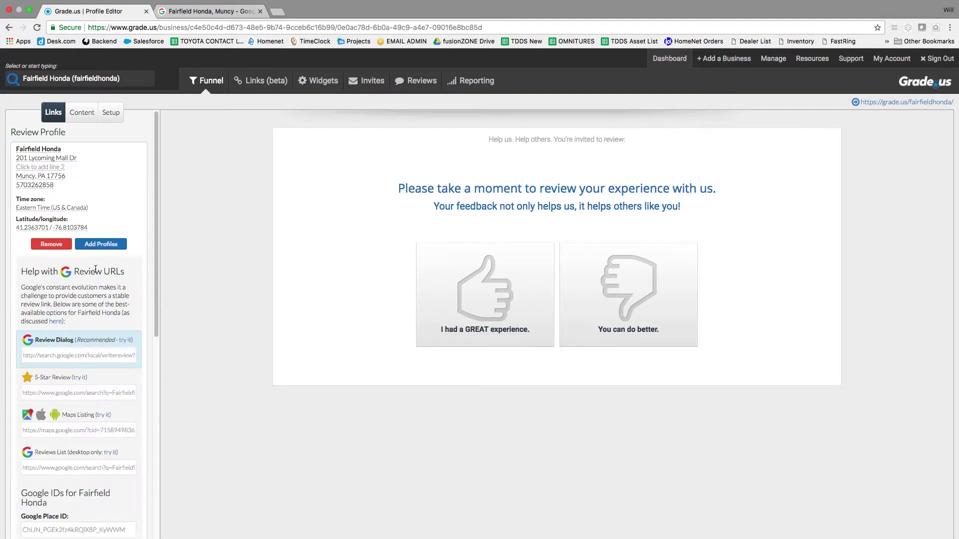
{"action": "scroll", "coordinate": [60, 385], "scroll_direction": "down", "scroll_amount": 1}
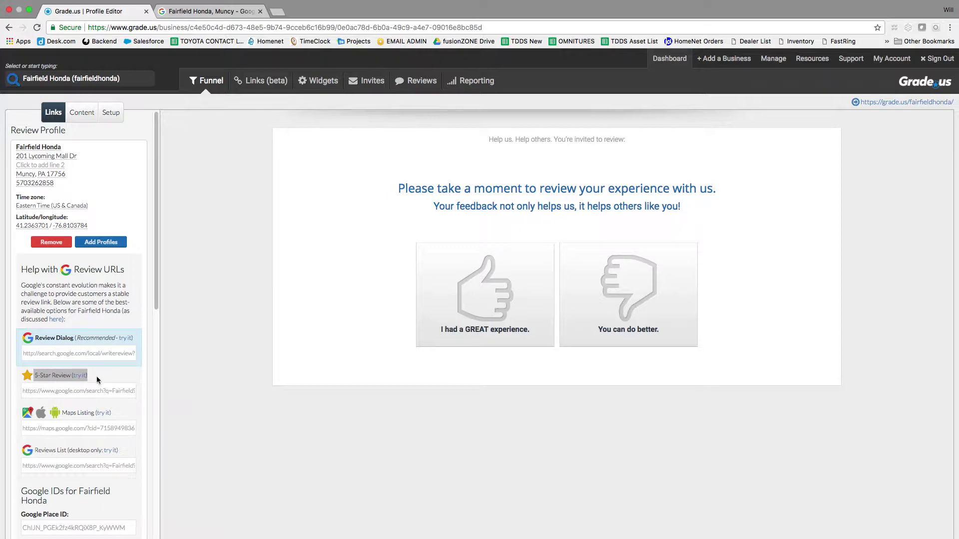
{"action": "left_click", "coordinate": [34, 393]}
{"action": "right_click", "coordinate": [52, 390]}
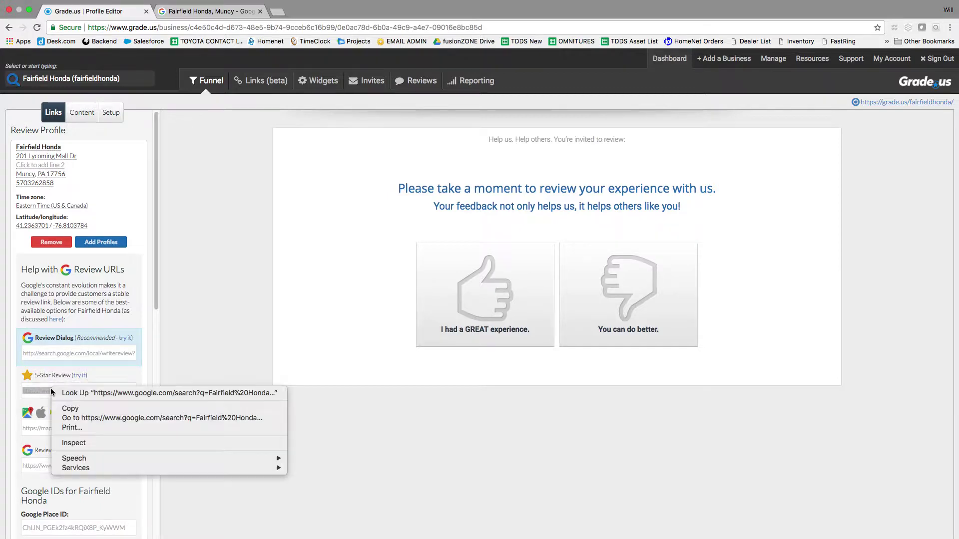
{"action": "left_click", "coordinate": [69, 409]}
{"action": "scroll", "coordinate": [112, 311], "scroll_direction": "down", "scroll_amount": 7}
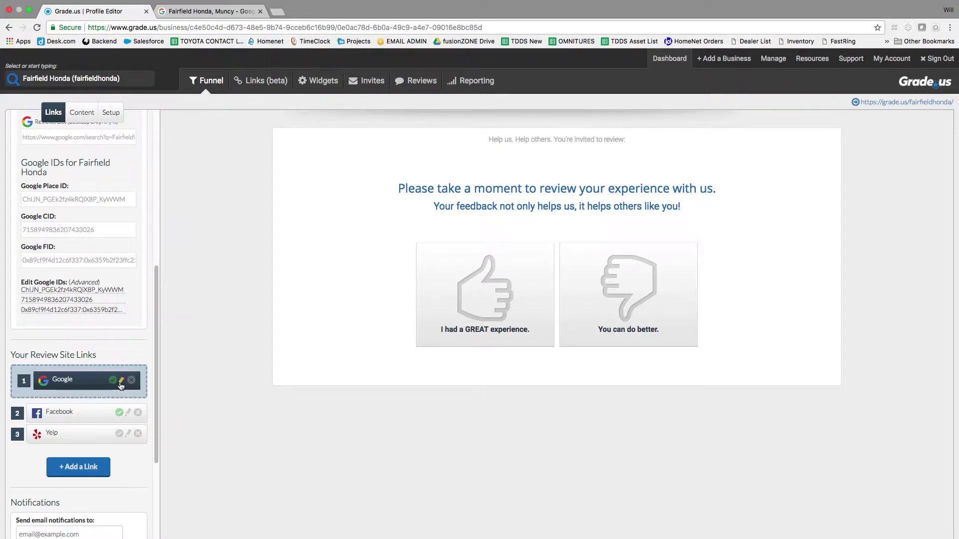
Replace the Google review site link with the copied 5-Star Review URL and save it.
{"action": "left_click", "coordinate": [121, 381]}
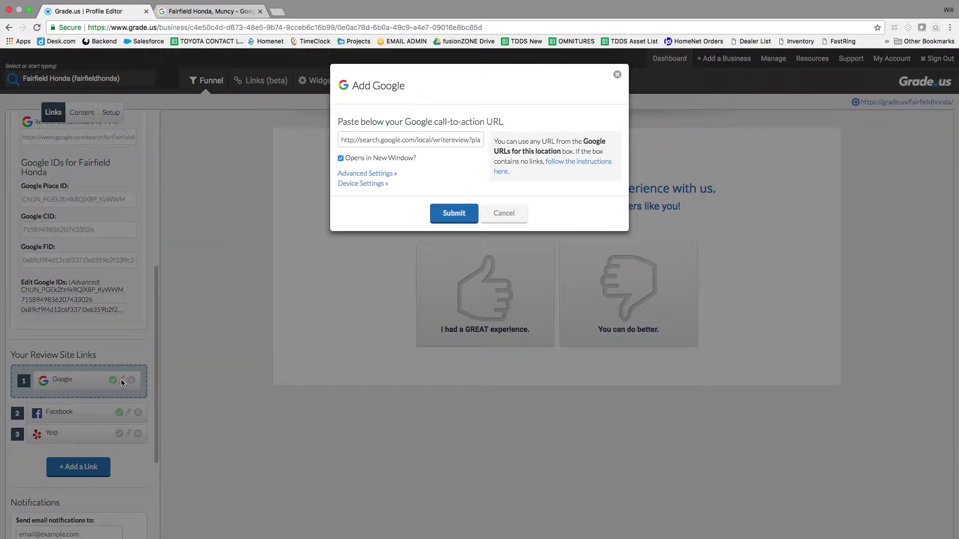
{"action": "left_click_drag", "start_coordinate": [340, 140], "coordinate": [497, 142]}
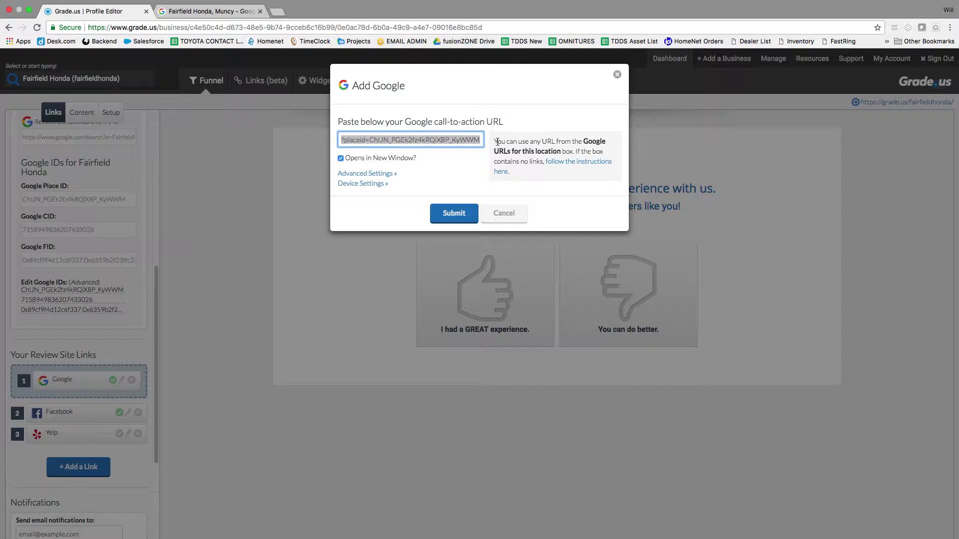
{"action": "key", "text": "super+v"}
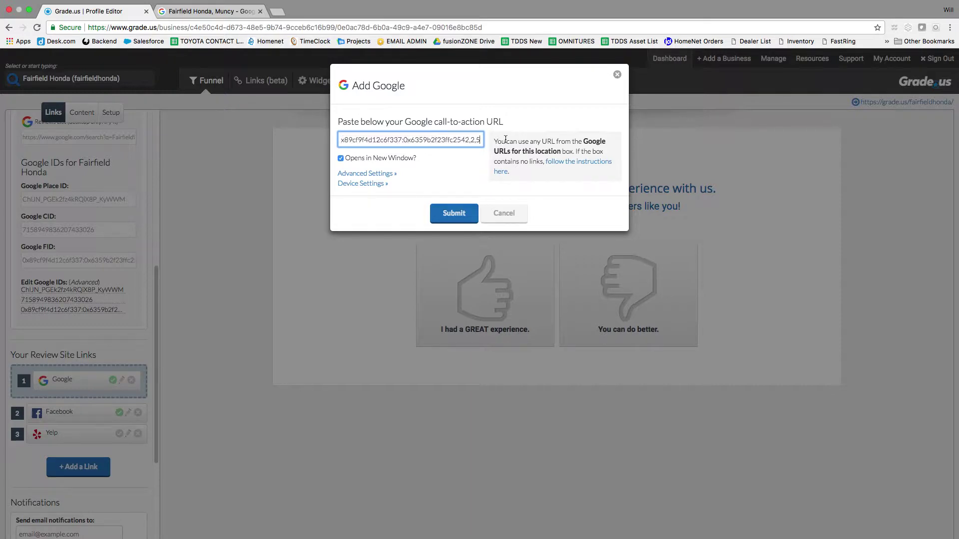
{"action": "left_click", "coordinate": [454, 213]}
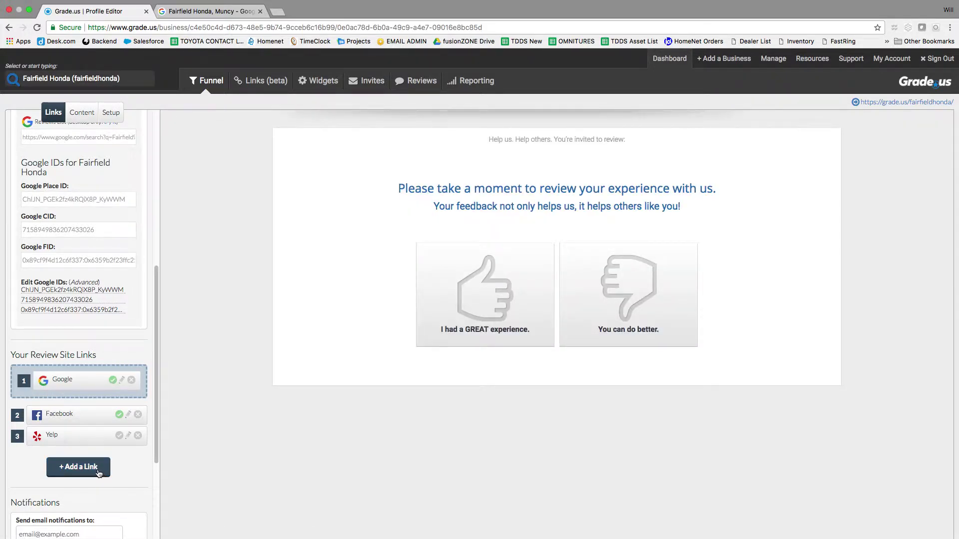
Start adding a CarGurus review link from the Auto & Car Dealer sites.
{"action": "left_click", "coordinate": [98, 473]}
{"action": "scroll", "coordinate": [413, 326], "scroll_direction": "down", "scroll_amount": 5}
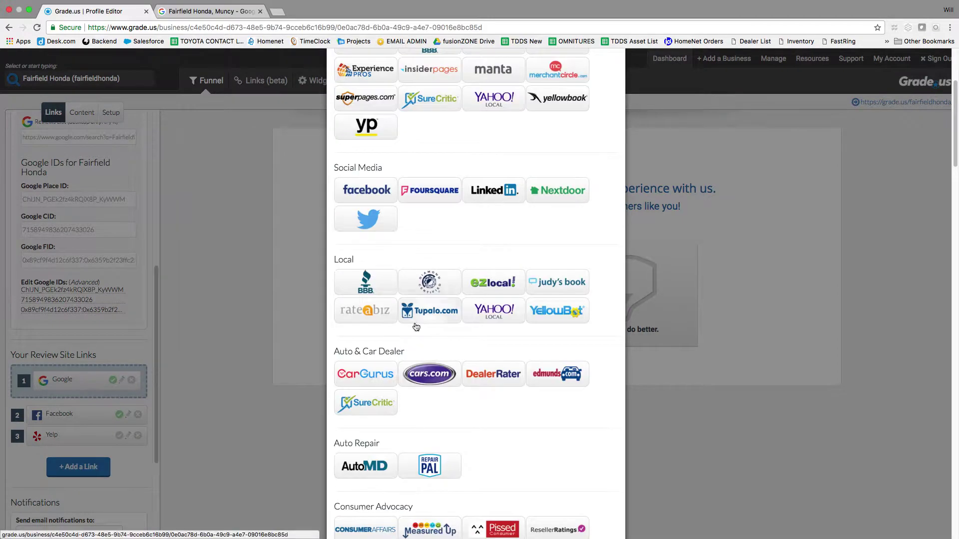
{"action": "left_click", "coordinate": [381, 322]}
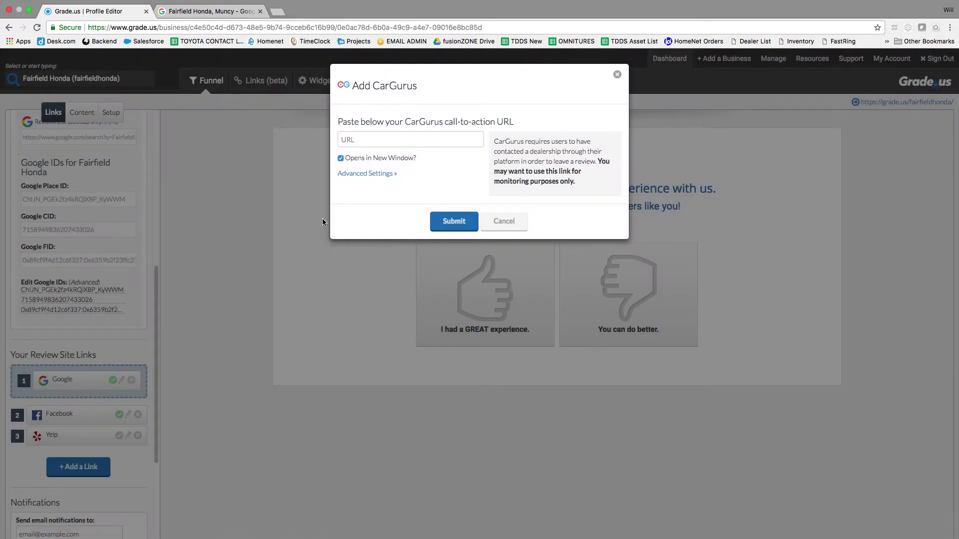
Search Google with 'cargurus' added, open Fairfield Honda's CarGurus page and copy its address.
{"action": "left_click", "coordinate": [206, 4]}
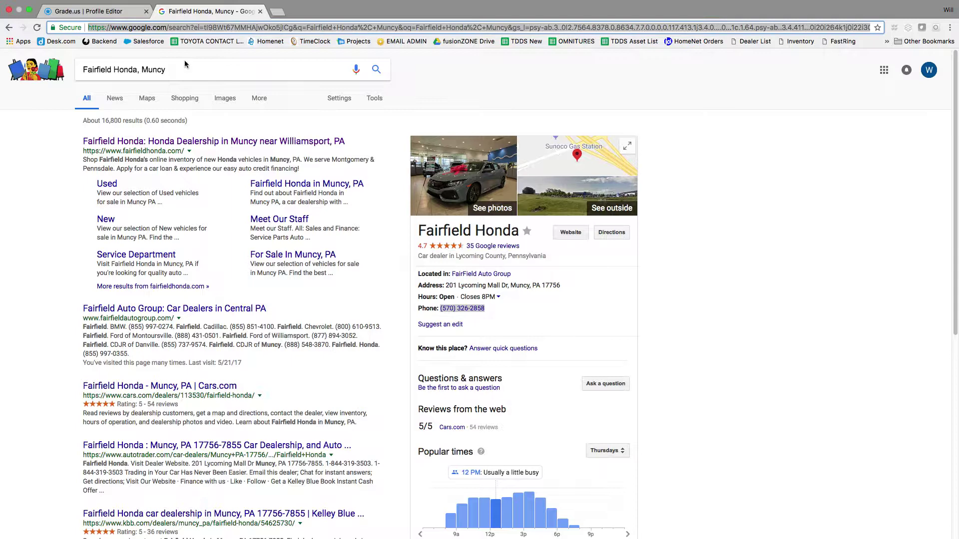
{"action": "left_click", "coordinate": [175, 73]}
{"action": "type", "text": "cargurus"}
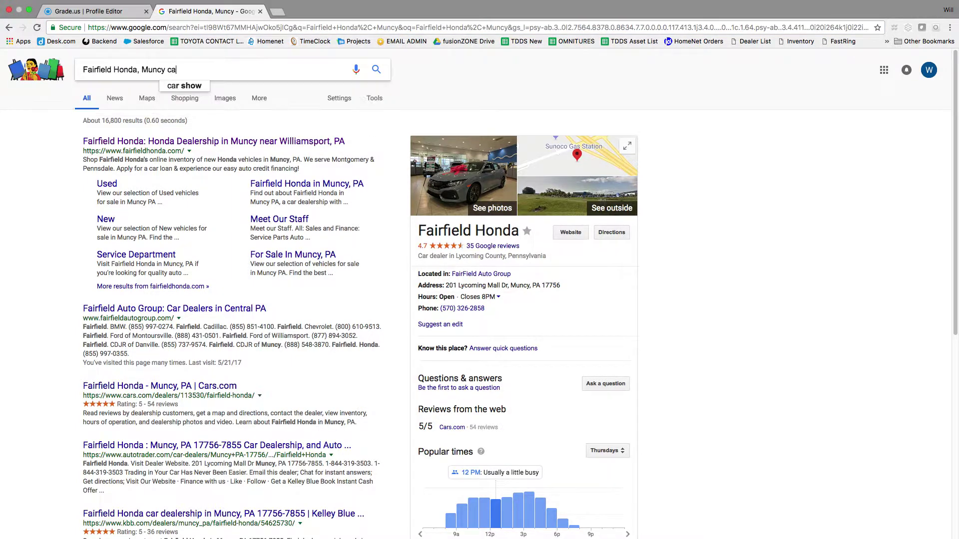
{"action": "key", "text": "Return"}
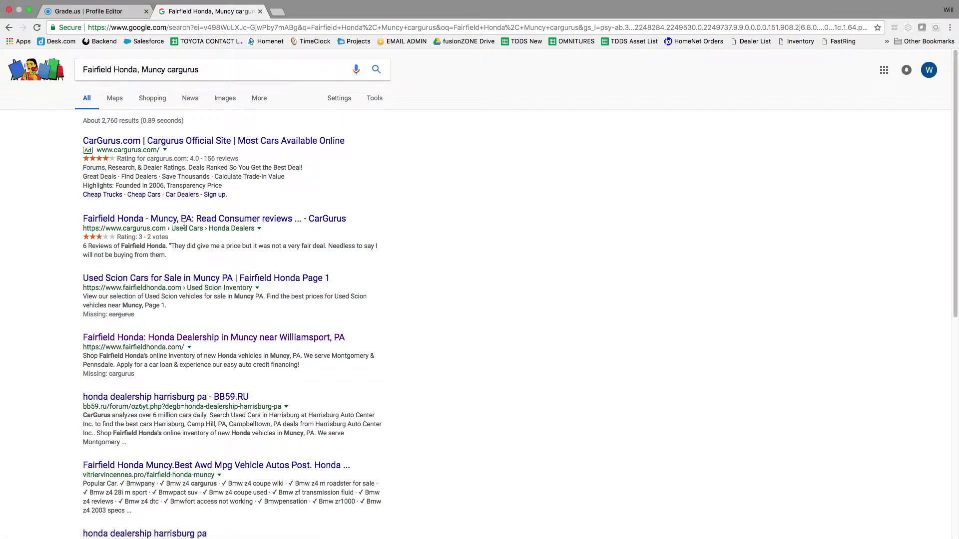
{"action": "left_click", "coordinate": [198, 220]}
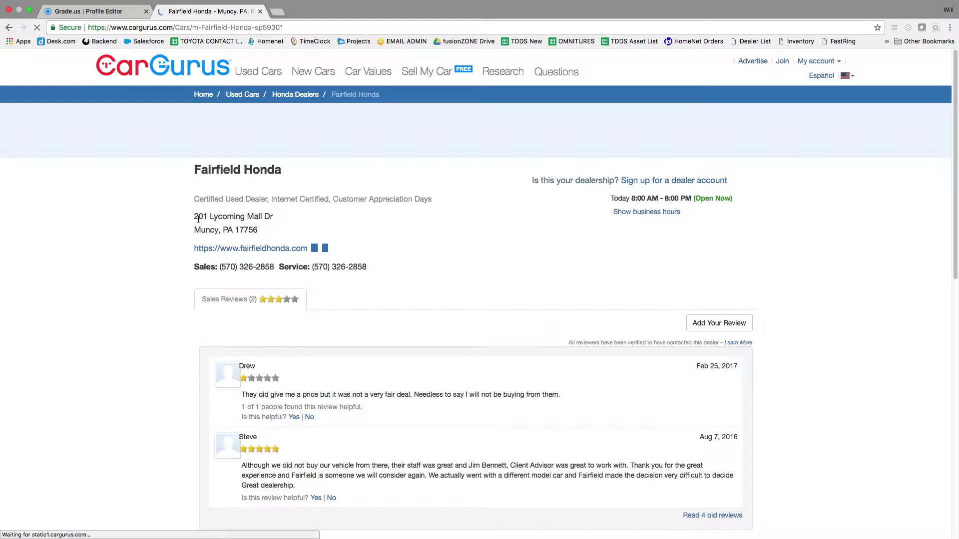
{"action": "right_click", "coordinate": [276, 27]}
{"action": "left_click", "coordinate": [288, 43]}
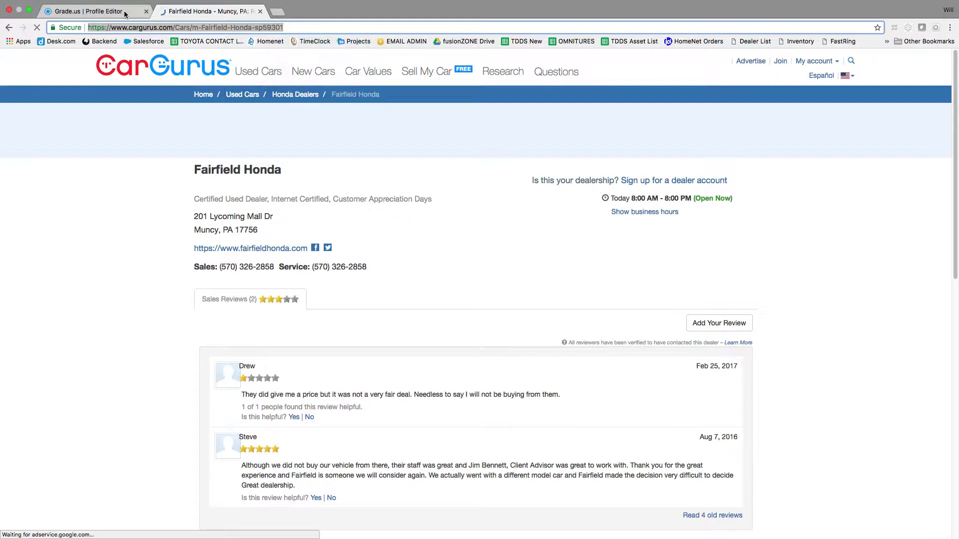
Paste the Fairfield Honda CarGurus page address into the CarGurus link and submit it.
{"action": "left_click", "coordinate": [124, 14]}
{"action": "left_click", "coordinate": [356, 147]}
{"action": "right_click", "coordinate": [362, 142]}
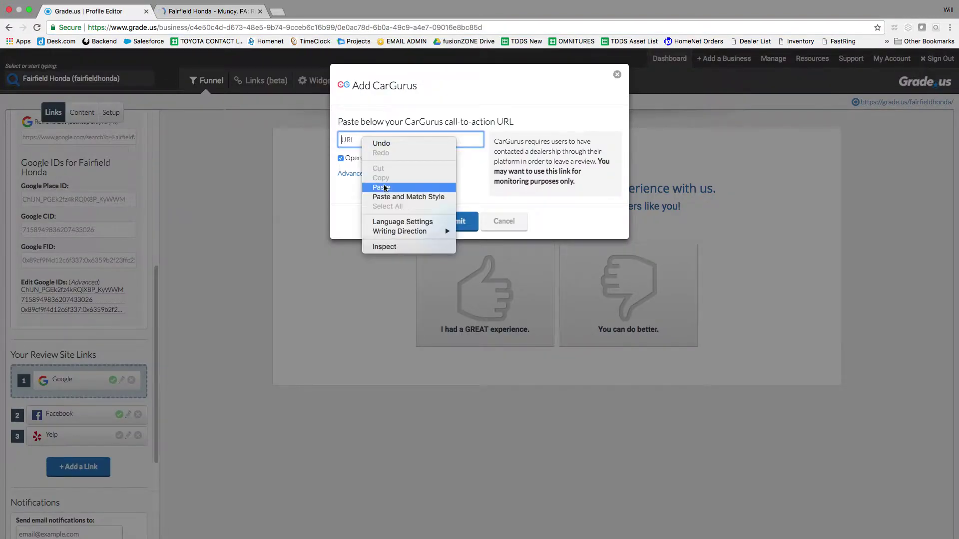
{"action": "left_click", "coordinate": [395, 188]}
{"action": "left_click", "coordinate": [468, 222]}
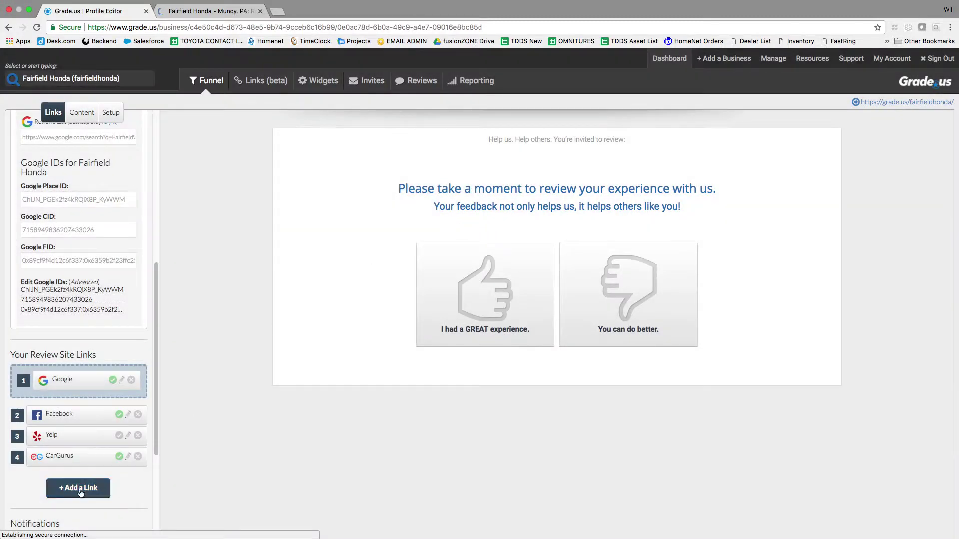
Start adding a Cars.com review link.
{"action": "left_click", "coordinate": [84, 492]}
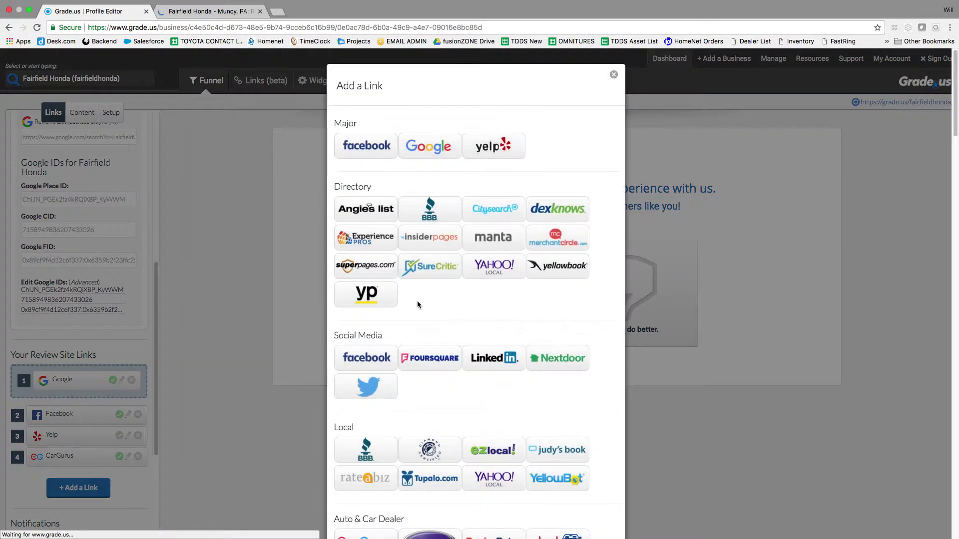
{"action": "scroll", "coordinate": [425, 309], "scroll_direction": "down", "scroll_amount": 5}
{"action": "left_click", "coordinate": [441, 341]}
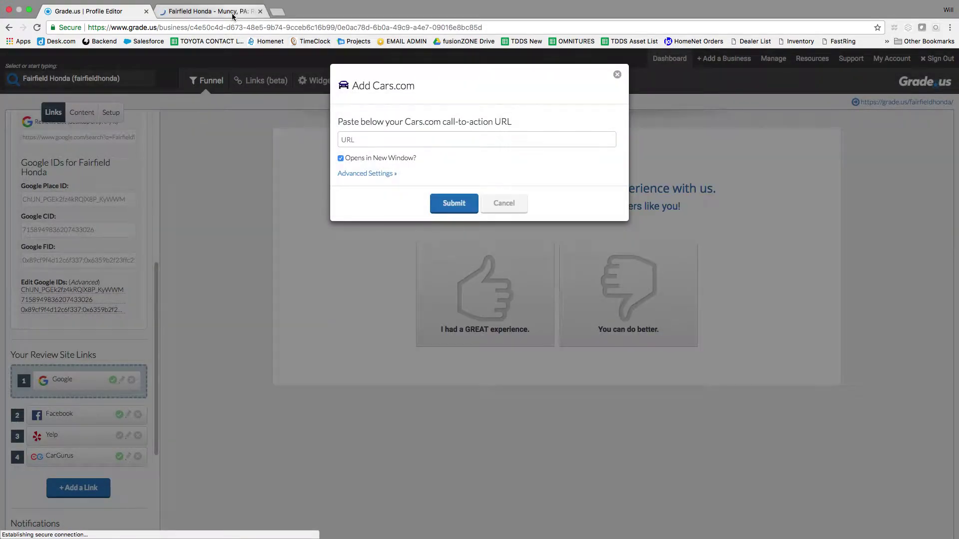
Search Google for Fairfield Honda on Cars.com, open its dealer page and copy the address.
{"action": "left_click", "coordinate": [232, 17]}
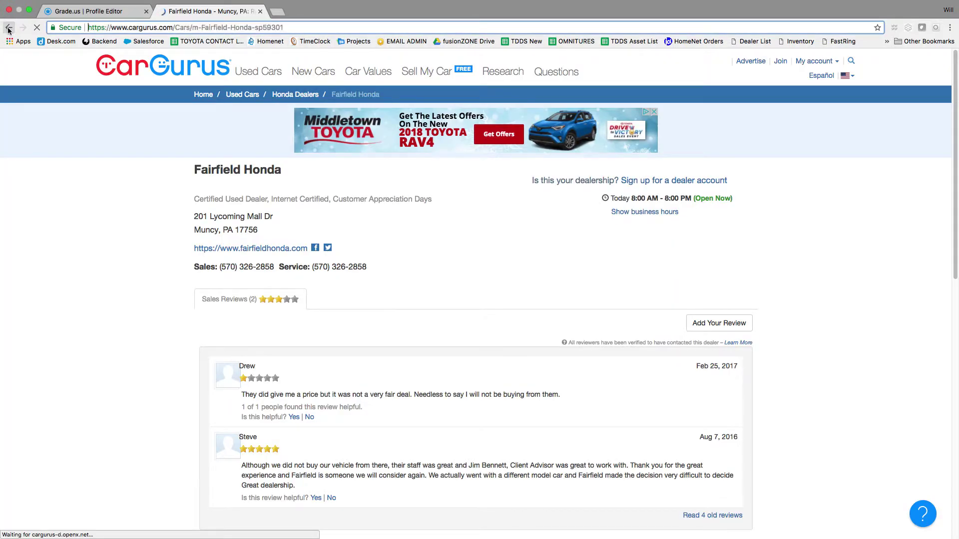
{"action": "left_click", "coordinate": [9, 28]}
{"action": "left_click_drag", "start_coordinate": [209, 70], "coordinate": [178, 69]}
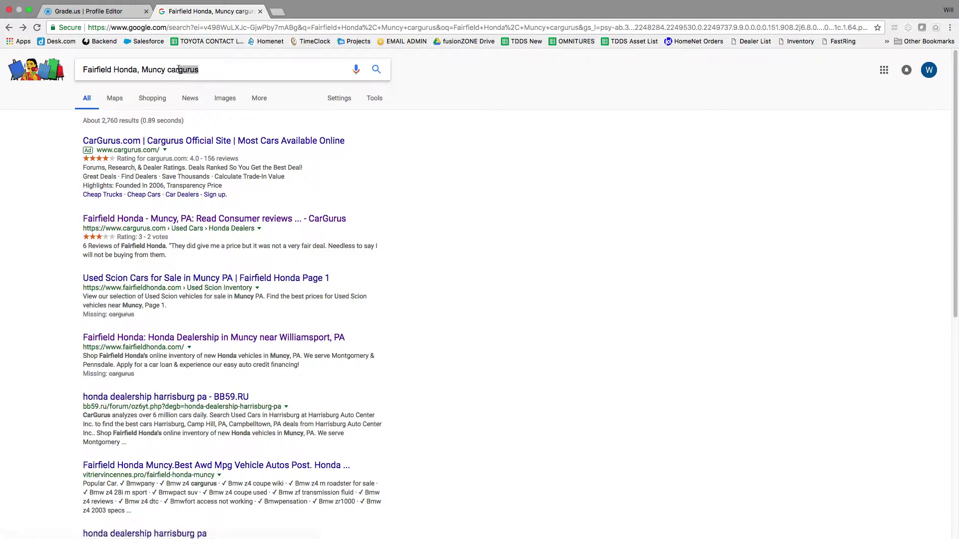
{"action": "type", "text": "s.com"}
{"action": "key", "text": "Return"}
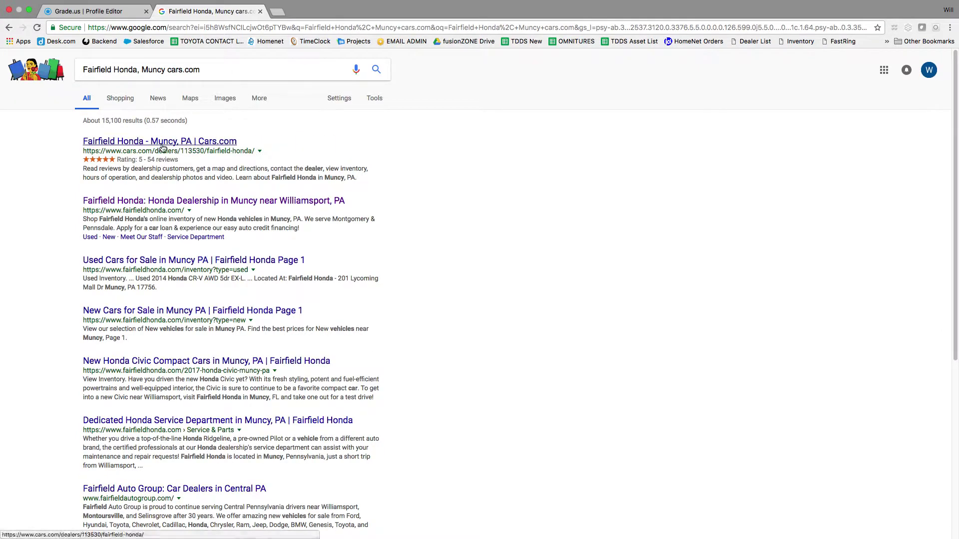
{"action": "left_click", "coordinate": [165, 142]}
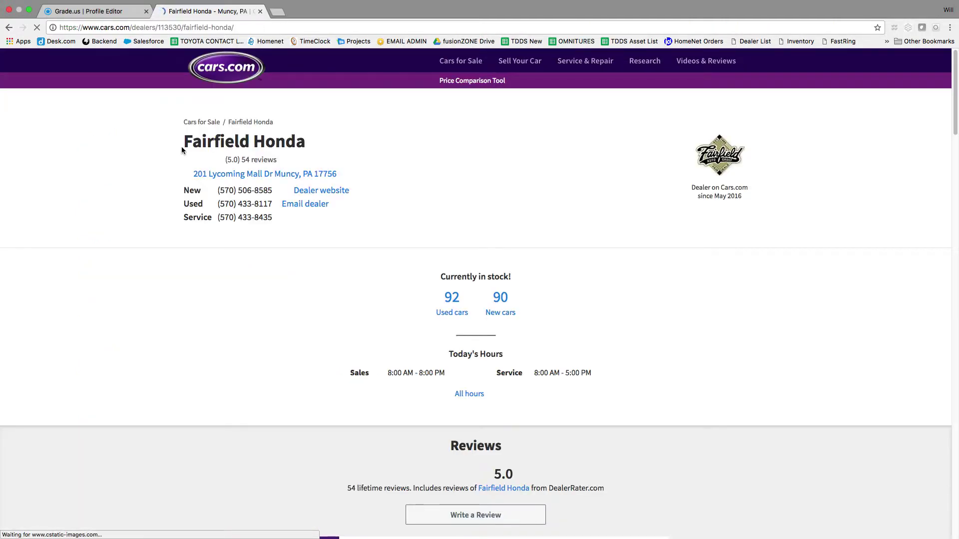
{"action": "left_click", "coordinate": [239, 28]}
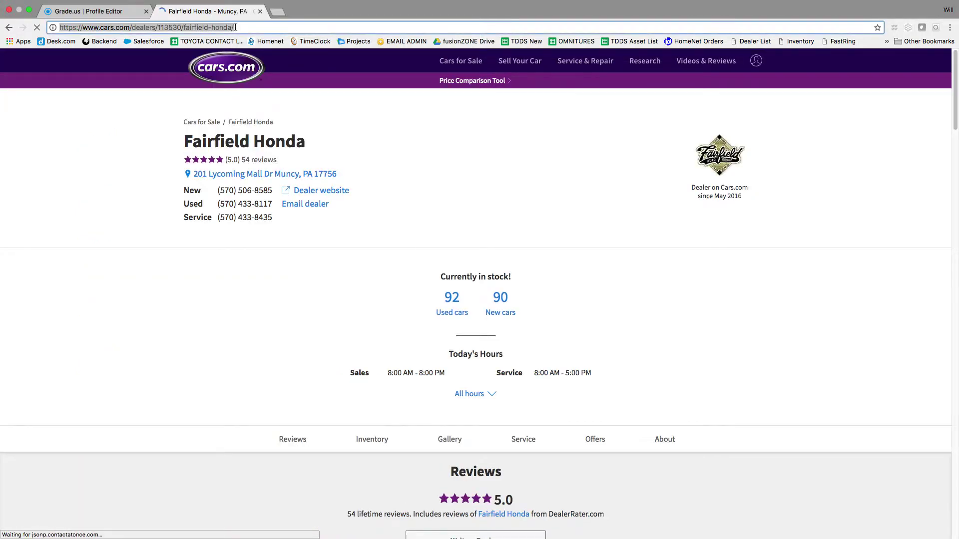
{"action": "right_click", "coordinate": [240, 28]}
{"action": "left_click", "coordinate": [253, 41]}
Paste the Cars.com dealer page address into the link dialog and submit it.
{"action": "left_click", "coordinate": [116, 13]}
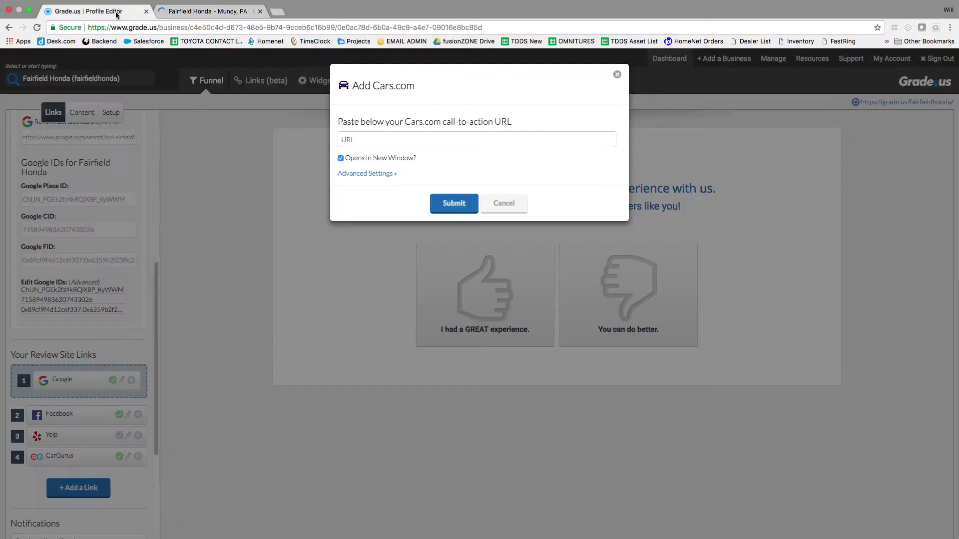
{"action": "left_click", "coordinate": [369, 137]}
{"action": "right_click", "coordinate": [370, 138]}
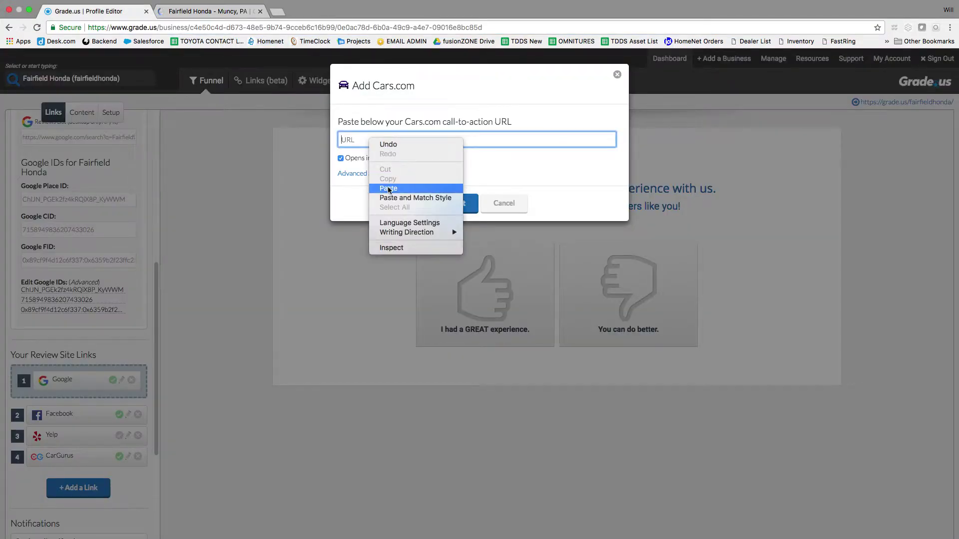
{"action": "left_click", "coordinate": [388, 189]}
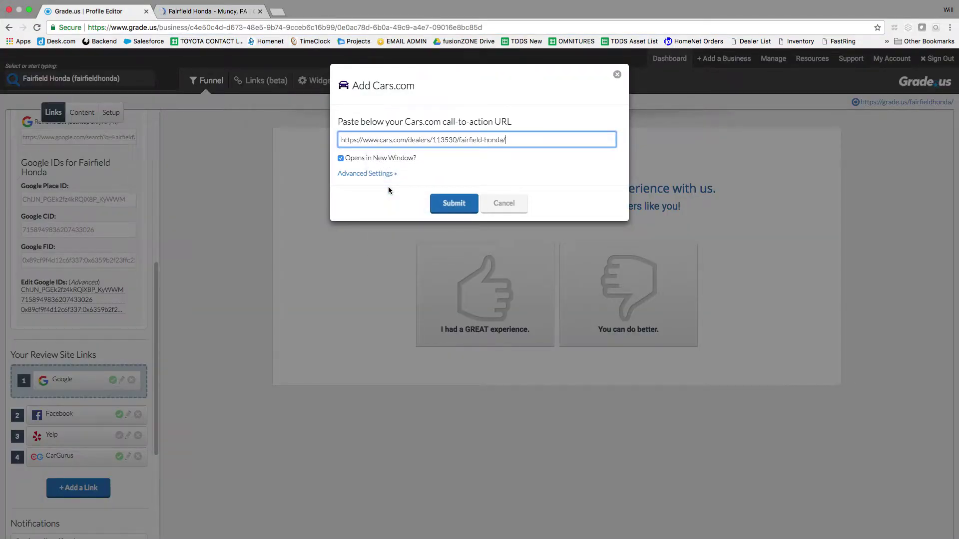
{"action": "left_click", "coordinate": [441, 204]}
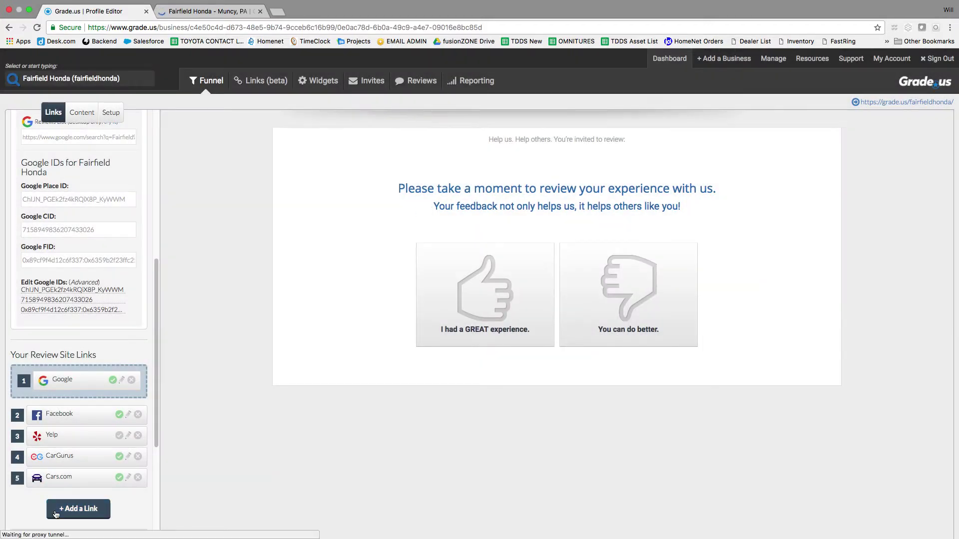
Start adding a DealerRater review link.
{"action": "left_click", "coordinate": [55, 514]}
{"action": "scroll", "coordinate": [496, 306], "scroll_direction": "down", "scroll_amount": 8}
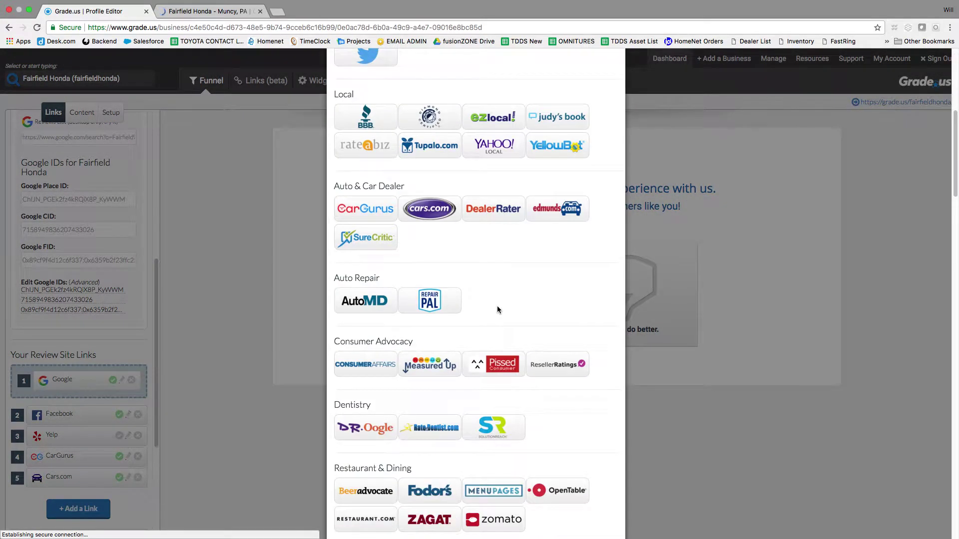
{"action": "scroll", "coordinate": [497, 310], "scroll_direction": "up", "scroll_amount": 1}
{"action": "left_click", "coordinate": [510, 229]}
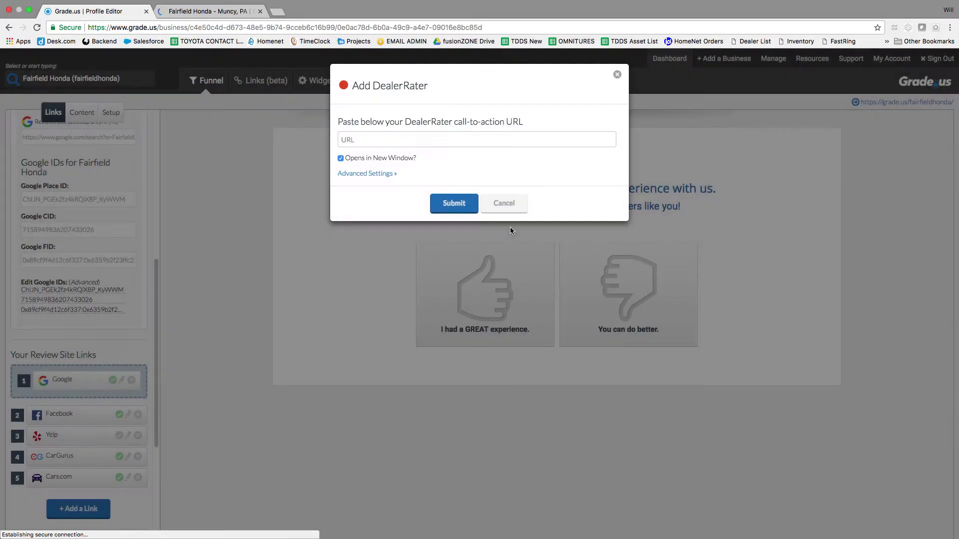
Search Google for Fairfield Honda 'dealer rater', open its page and copy the review URL.
{"action": "left_click", "coordinate": [210, 12]}
{"action": "key", "text": "super+bracketleft"}
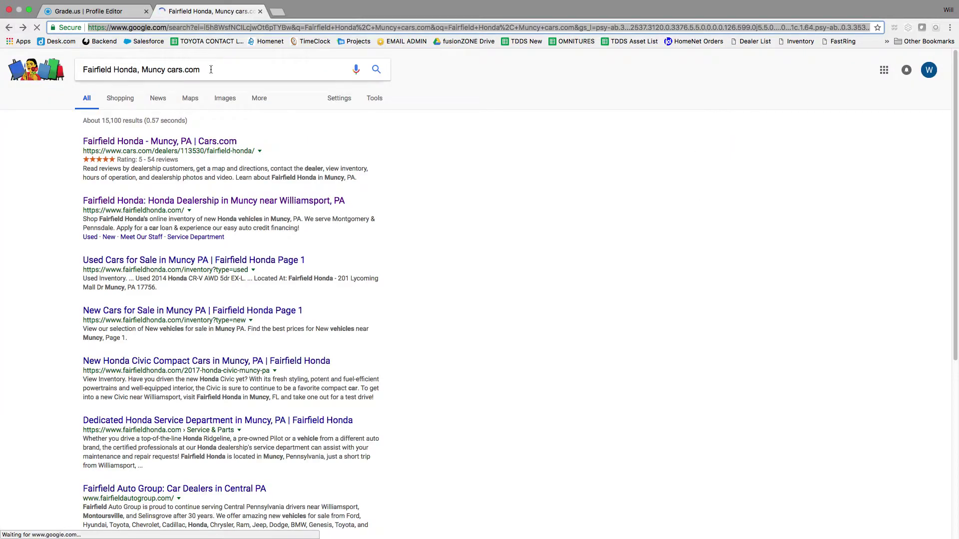
{"action": "left_click_drag", "start_coordinate": [211, 70], "coordinate": [168, 69]}
{"action": "type", "text": "de"}
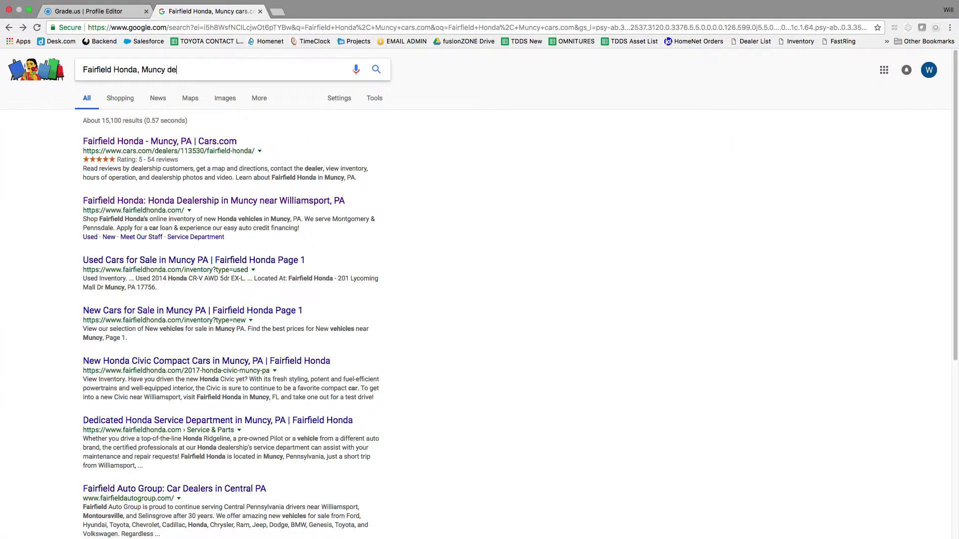
{"action": "type", "text": "aler rater"}
{"action": "key", "text": "Return"}
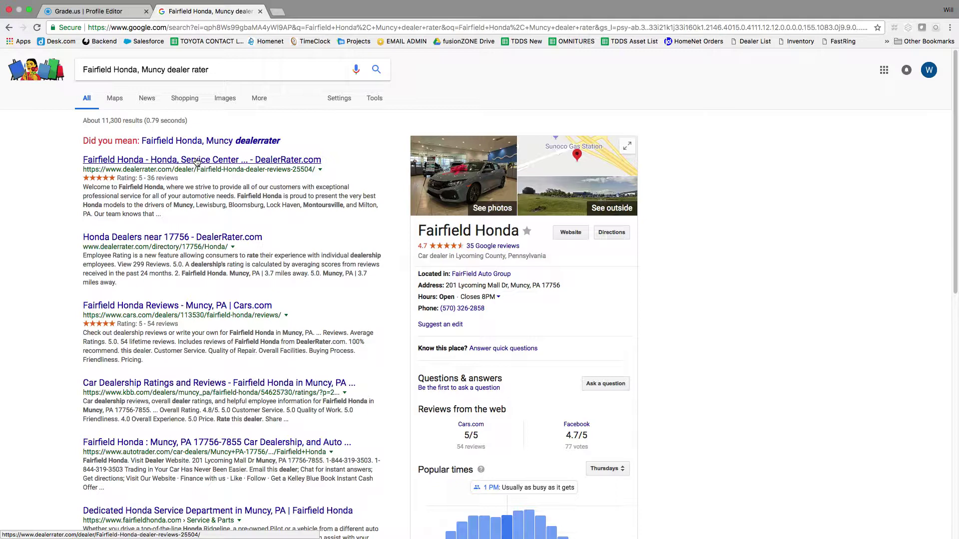
{"action": "left_click", "coordinate": [197, 160]}
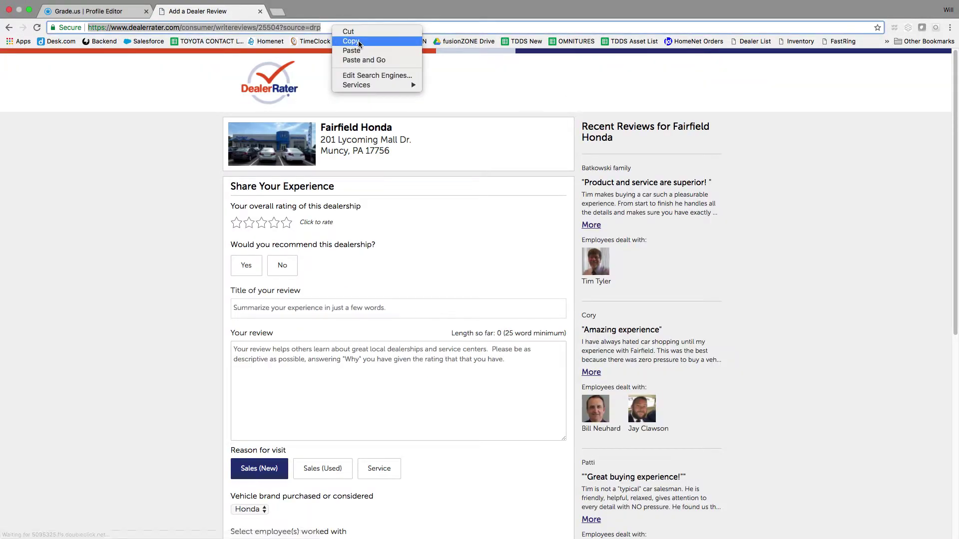
{"action": "left_click", "coordinate": [358, 42]}
Paste the DealerRater review URL into the link dialog and submit it.
{"action": "left_click", "coordinate": [85, 11]}
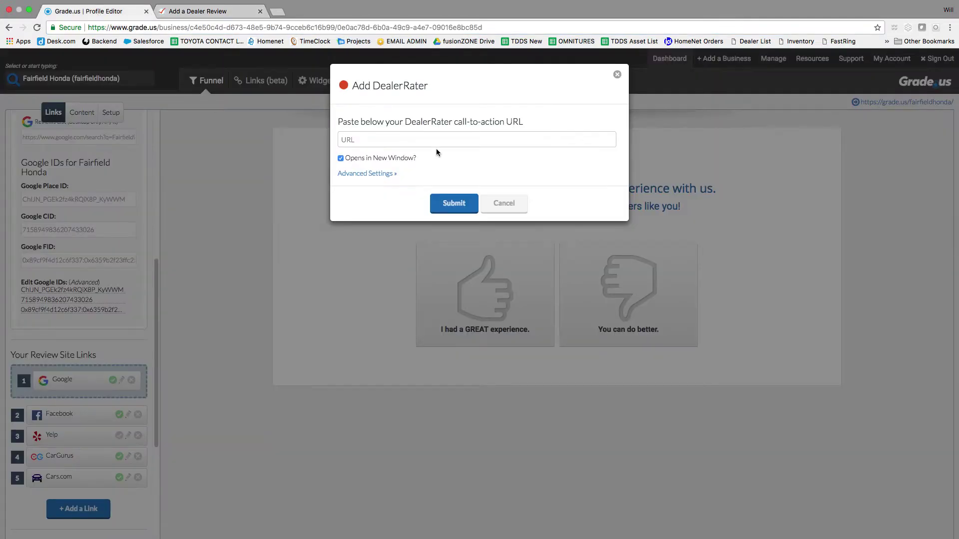
{"action": "left_click", "coordinate": [423, 139]}
{"action": "key", "text": "super+v"}
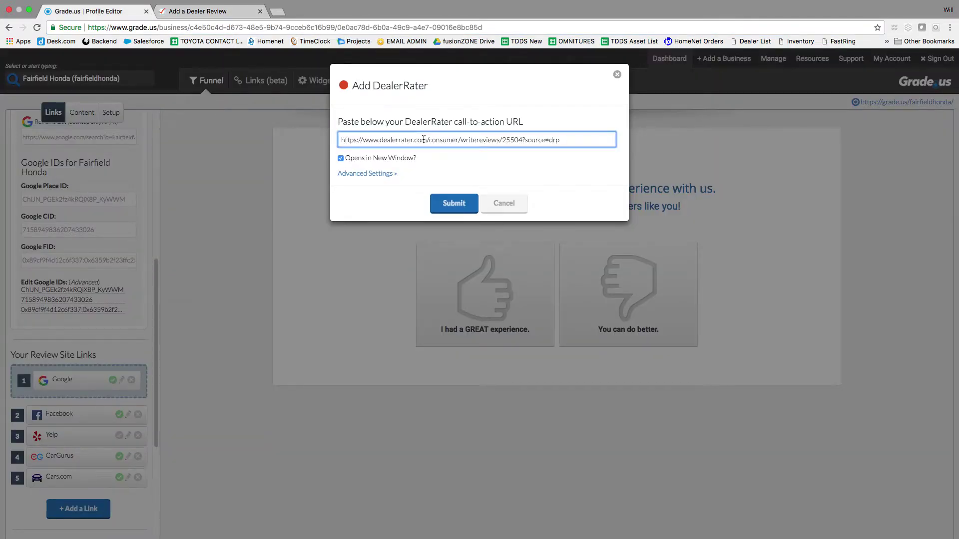
{"action": "left_click", "coordinate": [453, 203]}
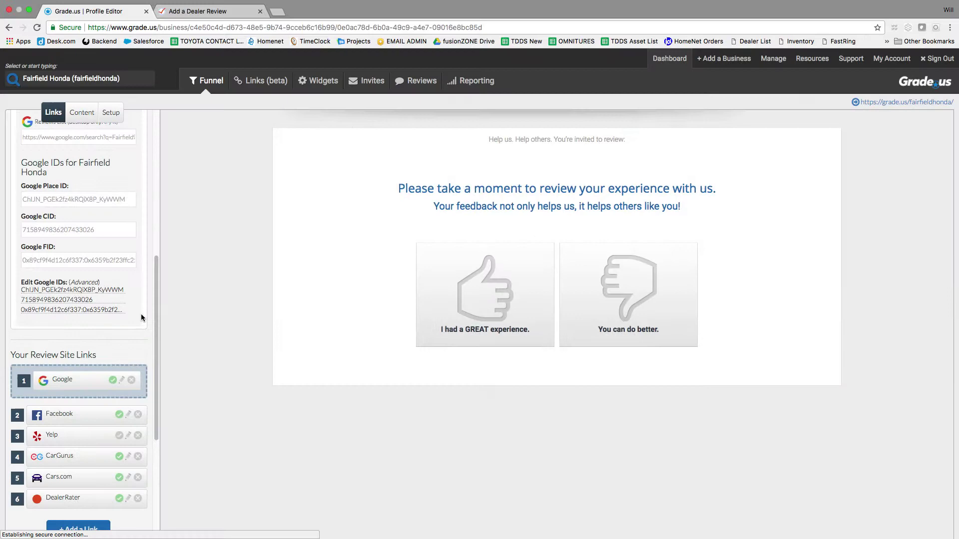
Start adding an Edmunds.com review link.
{"action": "scroll", "coordinate": [95, 355], "scroll_direction": "down", "scroll_amount": 3}
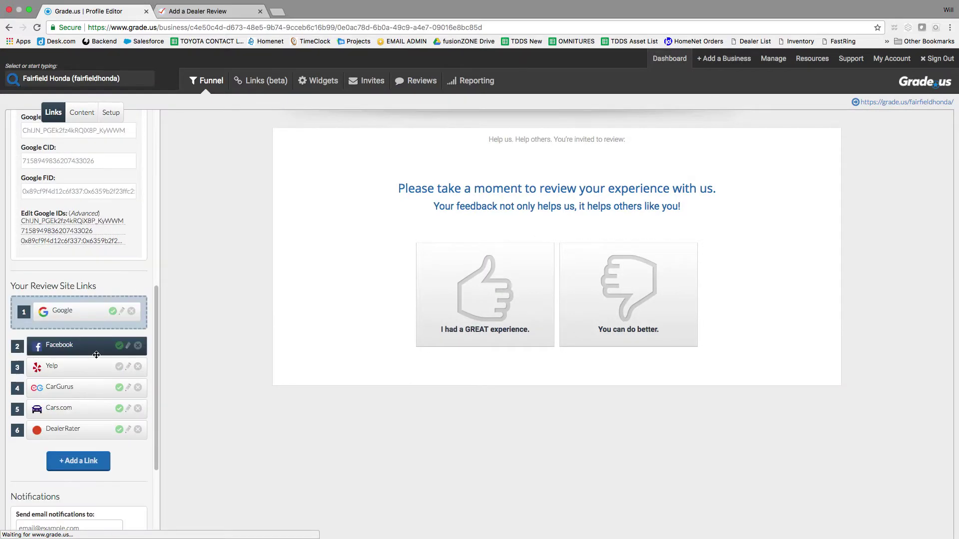
{"action": "left_click", "coordinate": [90, 463]}
{"action": "scroll", "coordinate": [430, 381], "scroll_direction": "down", "scroll_amount": 3}
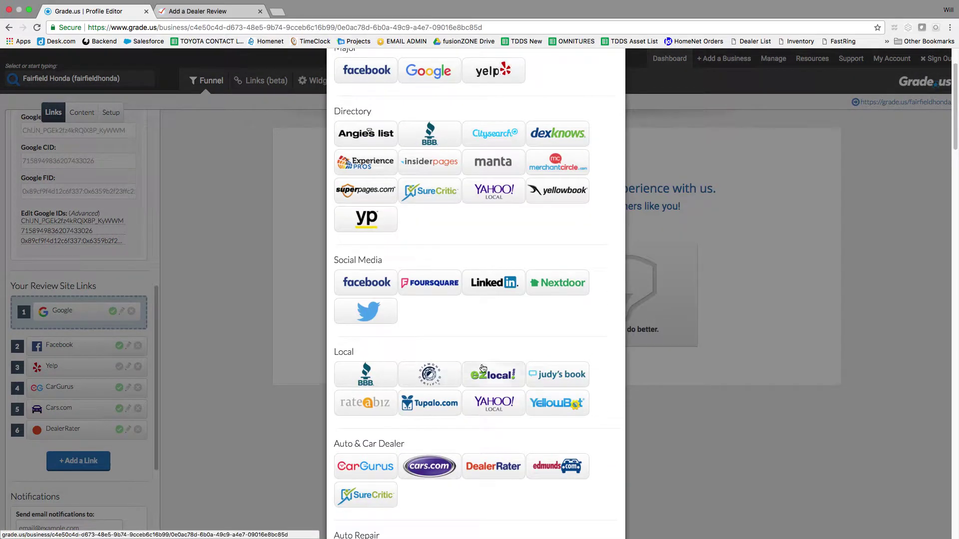
{"action": "left_click", "coordinate": [566, 472]}
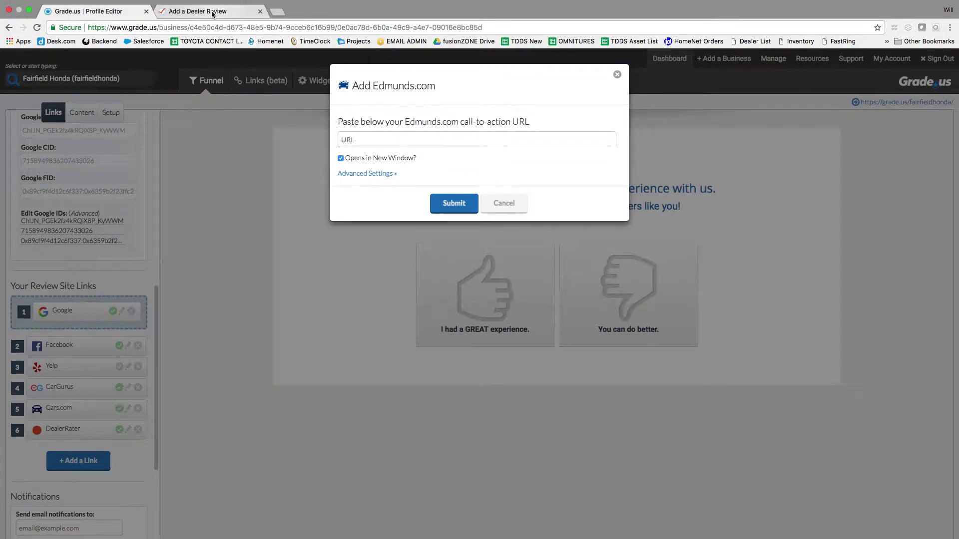
Search Google for Fairfield Honda's Edmunds dealership page, look it over, then close that tab.
{"action": "left_click", "coordinate": [212, 11]}
{"action": "left_click", "coordinate": [9, 29]}
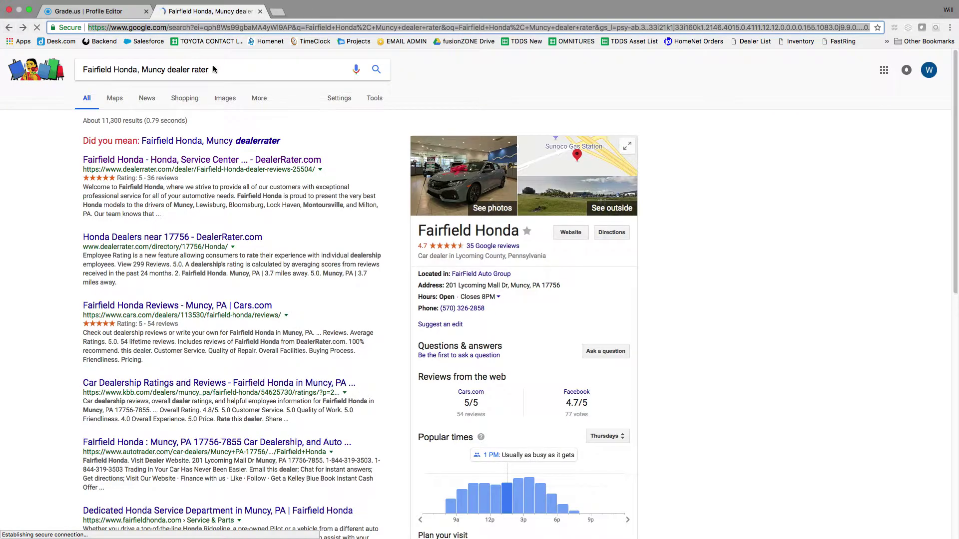
{"action": "left_click_drag", "start_coordinate": [213, 69], "coordinate": [175, 69]}
{"action": "type", "text": "edmunds"}
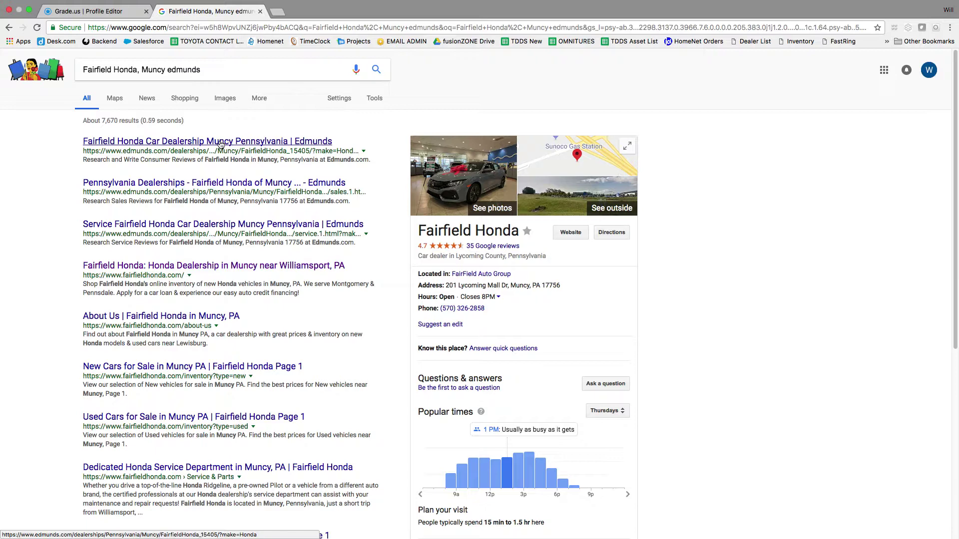
{"action": "left_click", "coordinate": [221, 143]}
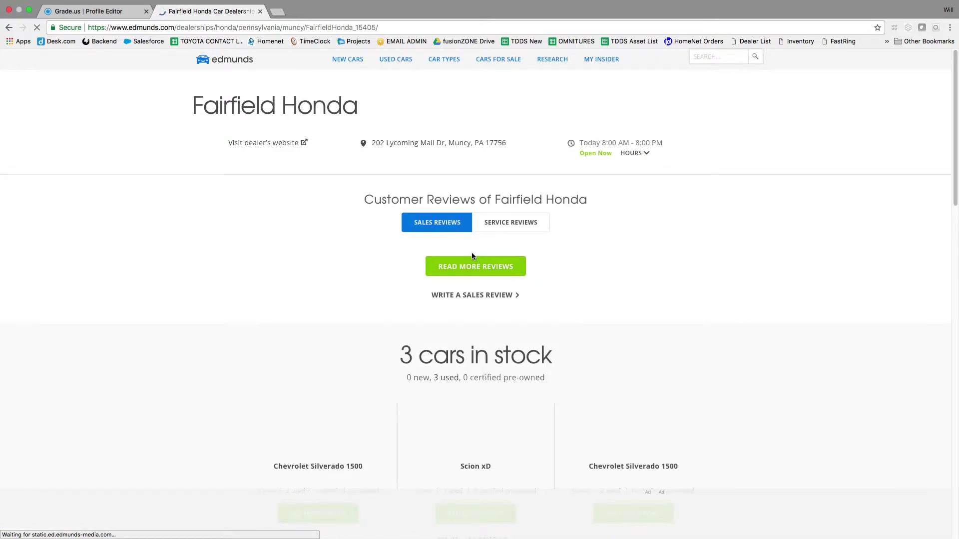
{"action": "scroll", "coordinate": [431, 379], "scroll_direction": "down", "scroll_amount": 1}
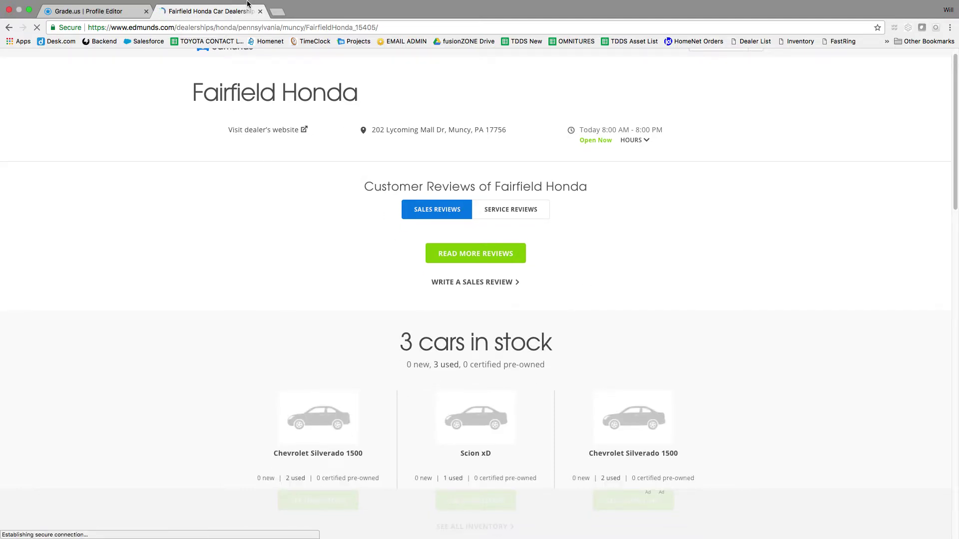
{"action": "left_click", "coordinate": [260, 11]}
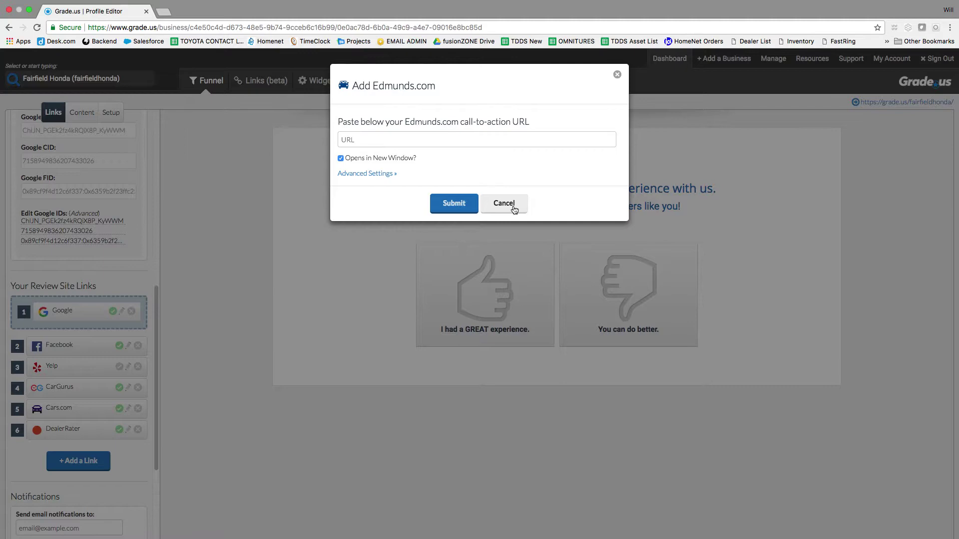
Cancel the Edmunds.com link, preview the happy-customer review sites, then go to the Reviews page.
{"action": "left_click", "coordinate": [515, 209]}
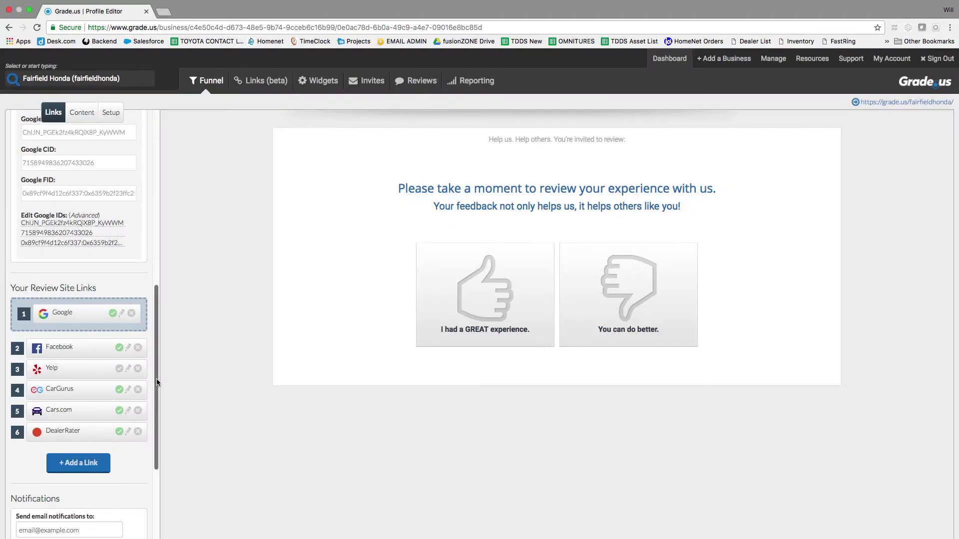
{"action": "left_click", "coordinate": [483, 305]}
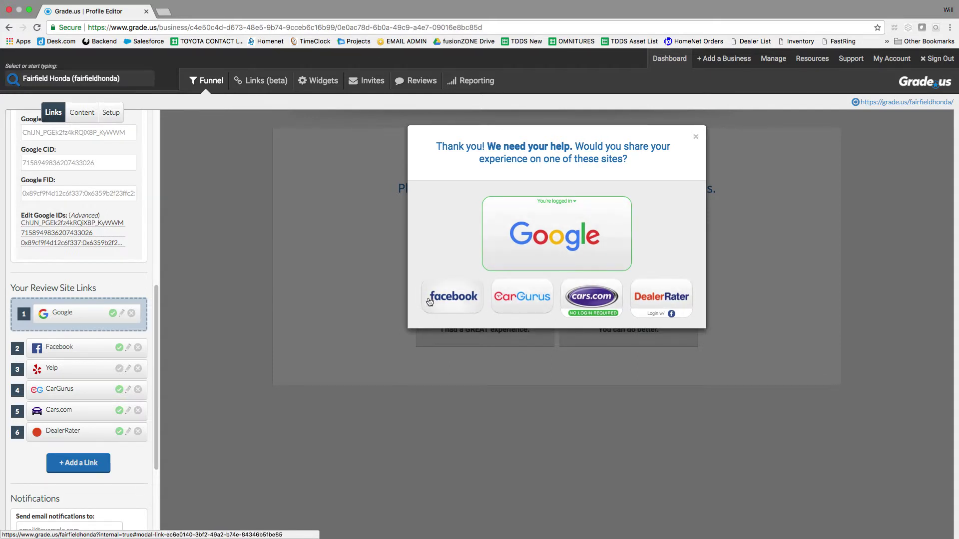
{"action": "left_click", "coordinate": [695, 138]}
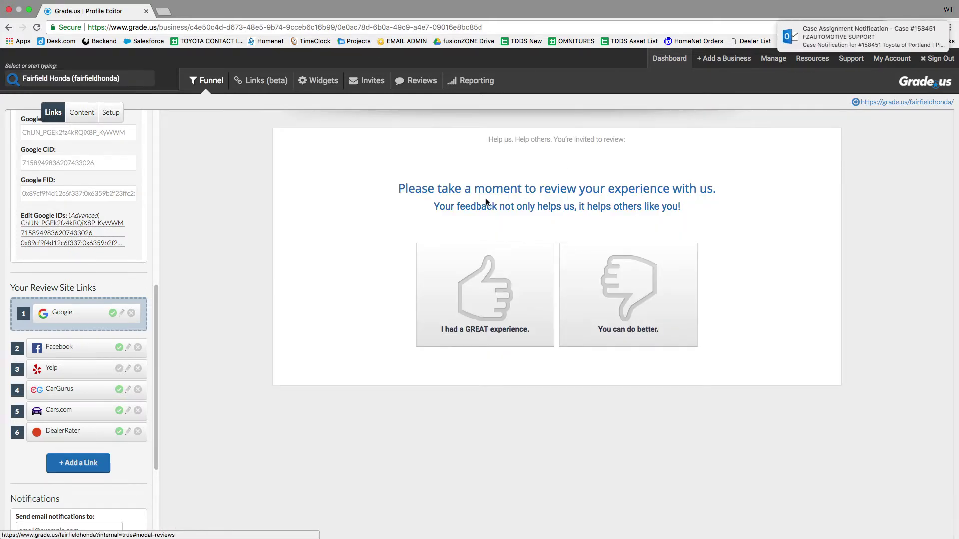
{"action": "left_click", "coordinate": [422, 81]}
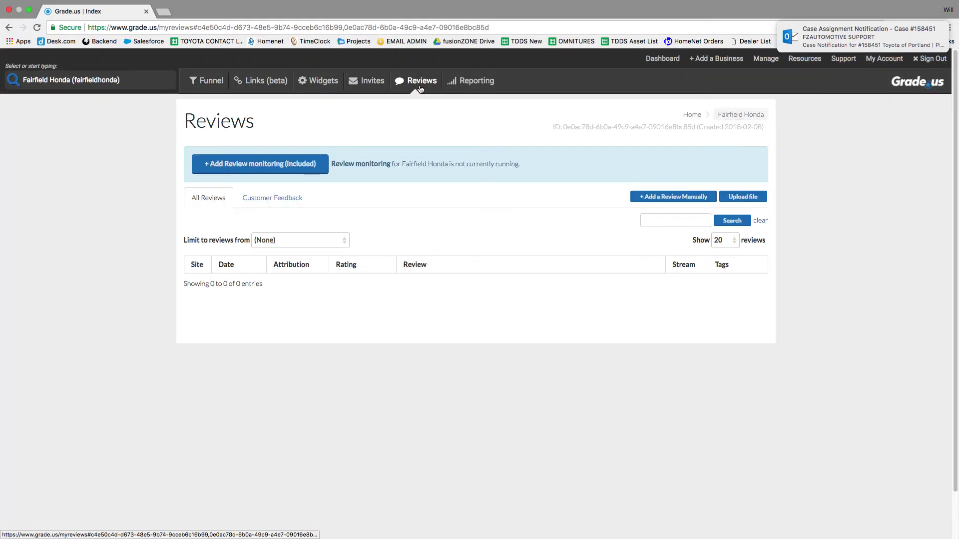
Add the included review monitoring for Fairfield Honda and confirm it in the Attention dialog.
{"action": "left_click", "coordinate": [299, 168]}
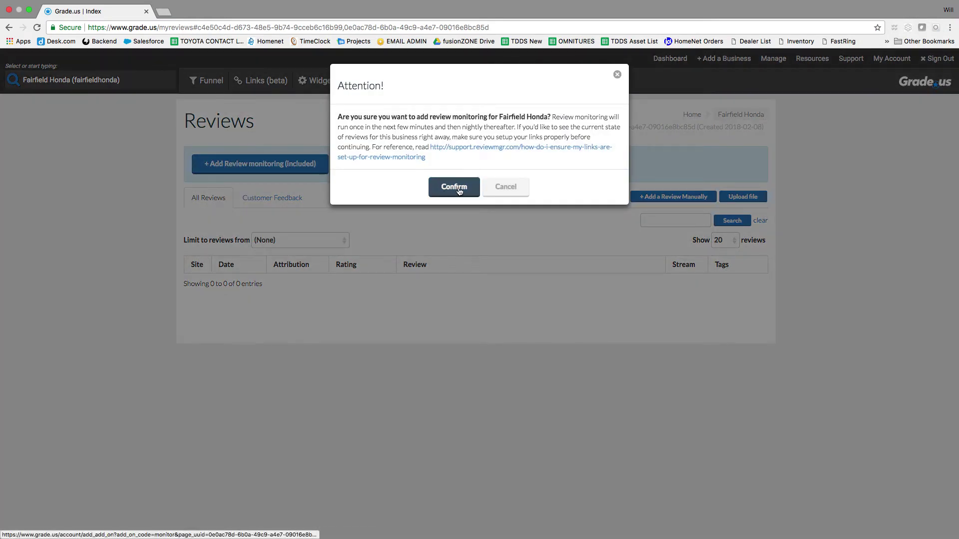
{"action": "left_click", "coordinate": [459, 191]}
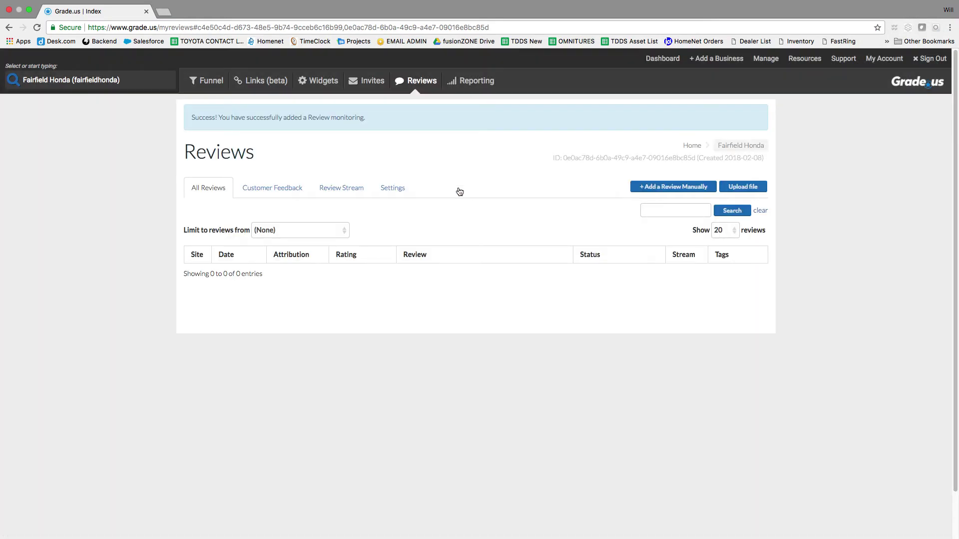